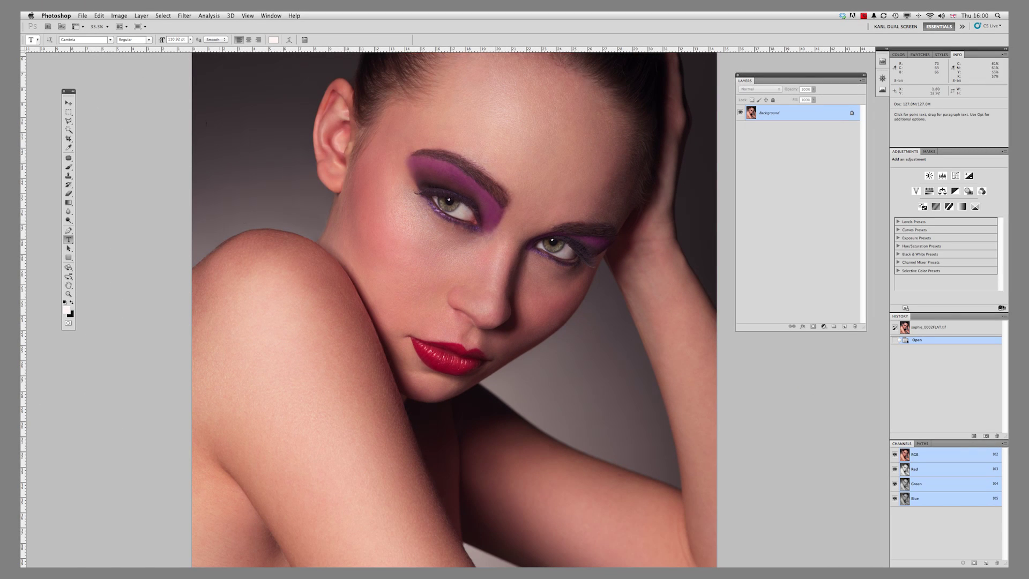
Add a white 60 pt type line reading © plus the photographer's name and 'Photography' on the shoulder
left_click(262, 349)
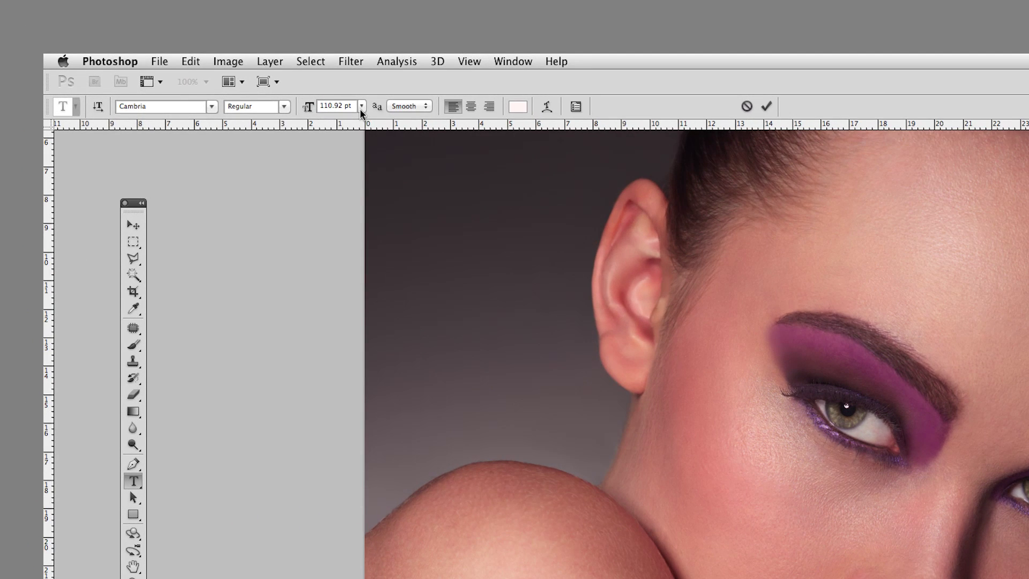
left_click(189, 40)
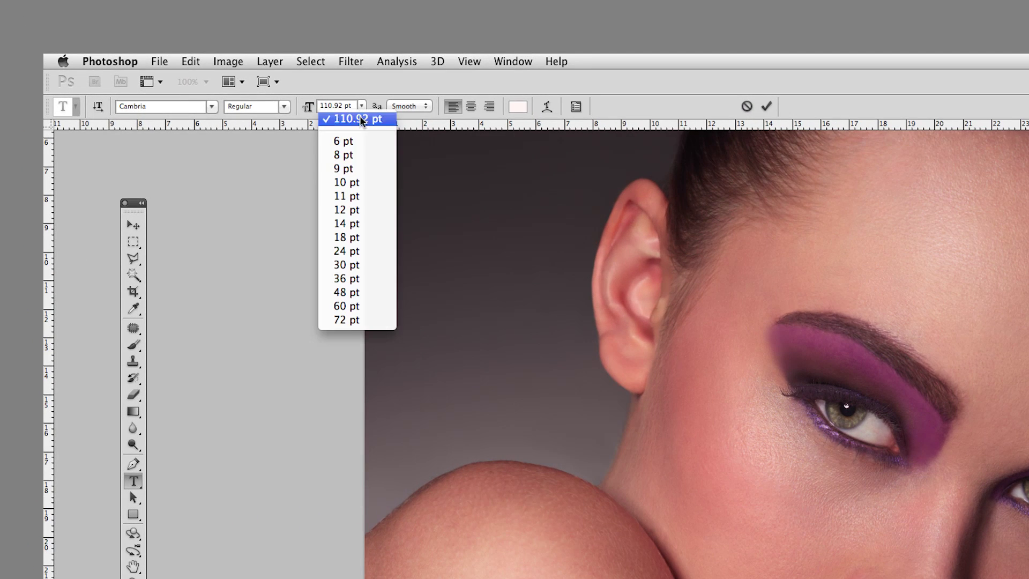
left_click(347, 306)
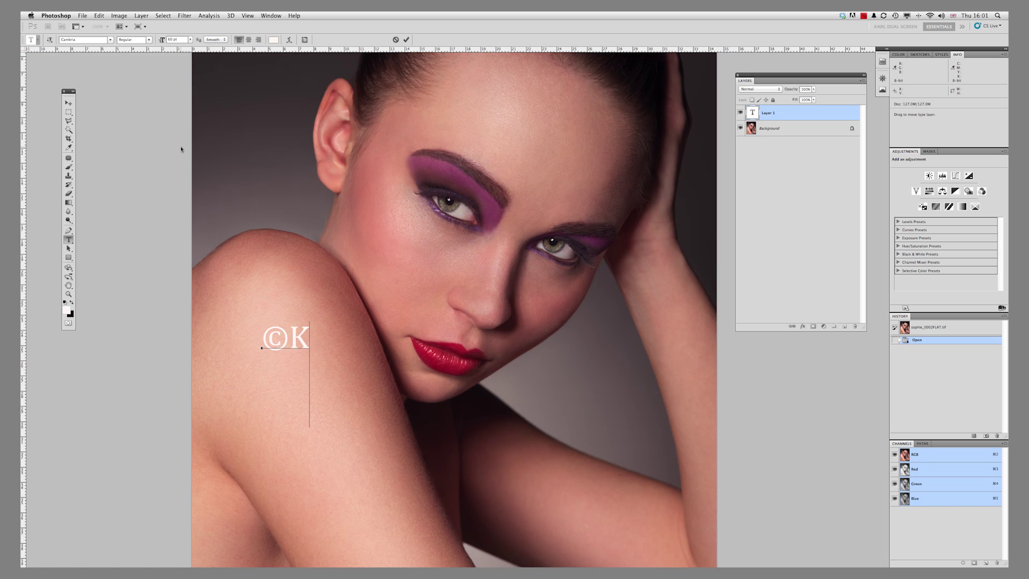
type("Ta")
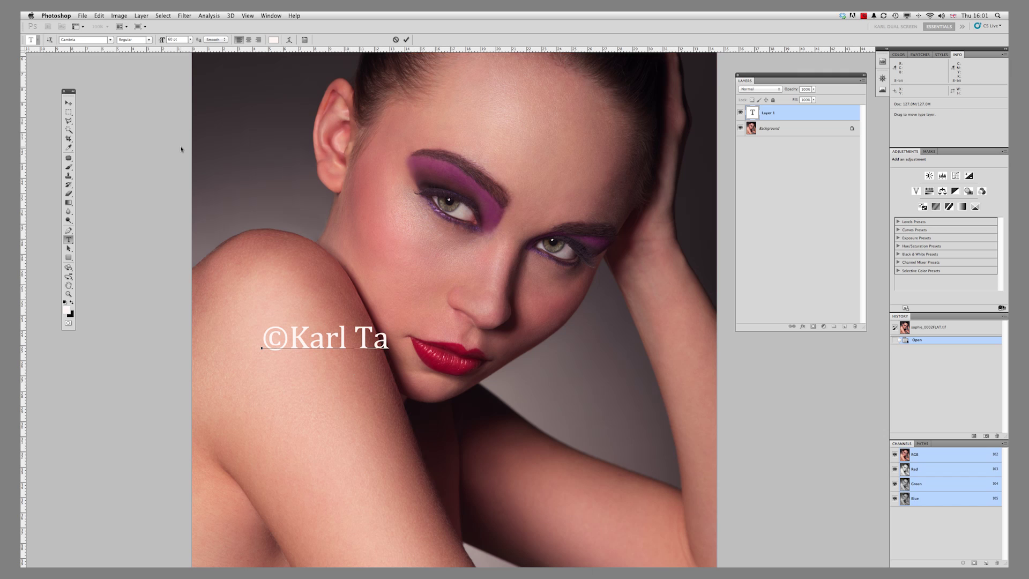
type("ylor Pj")
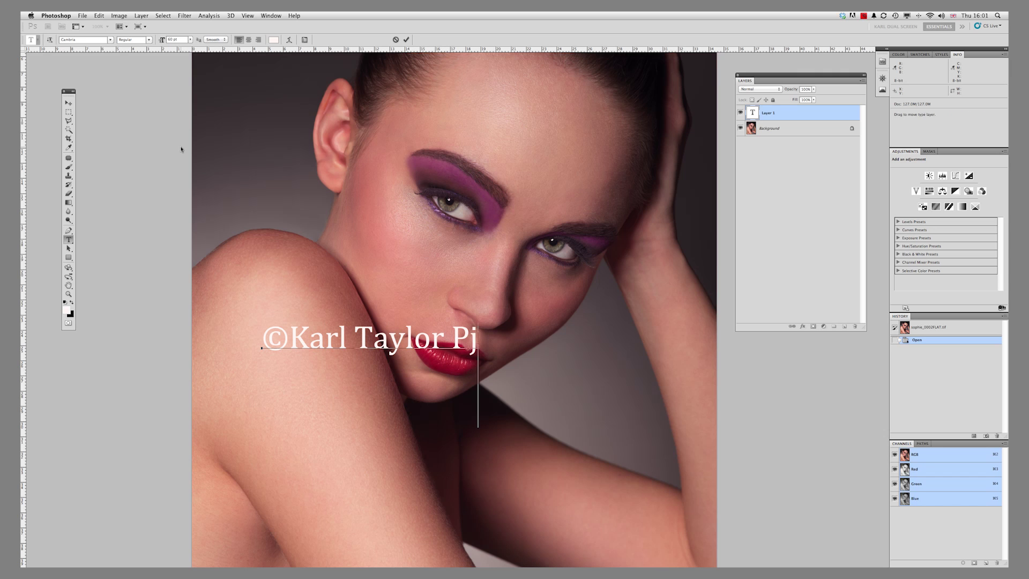
key("BackSpace")
type("hotography")
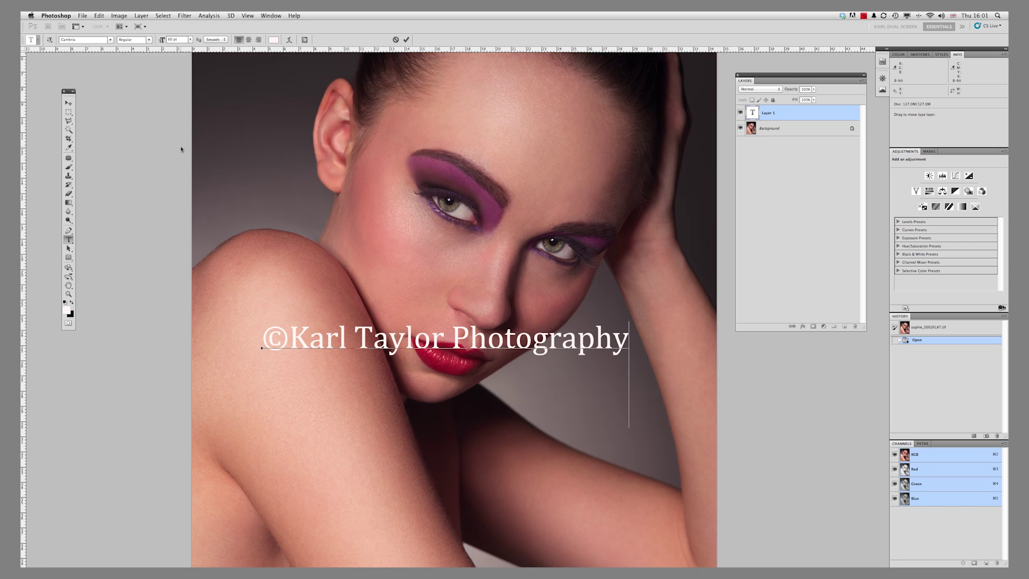
scroll(161, 151, "left", 3)
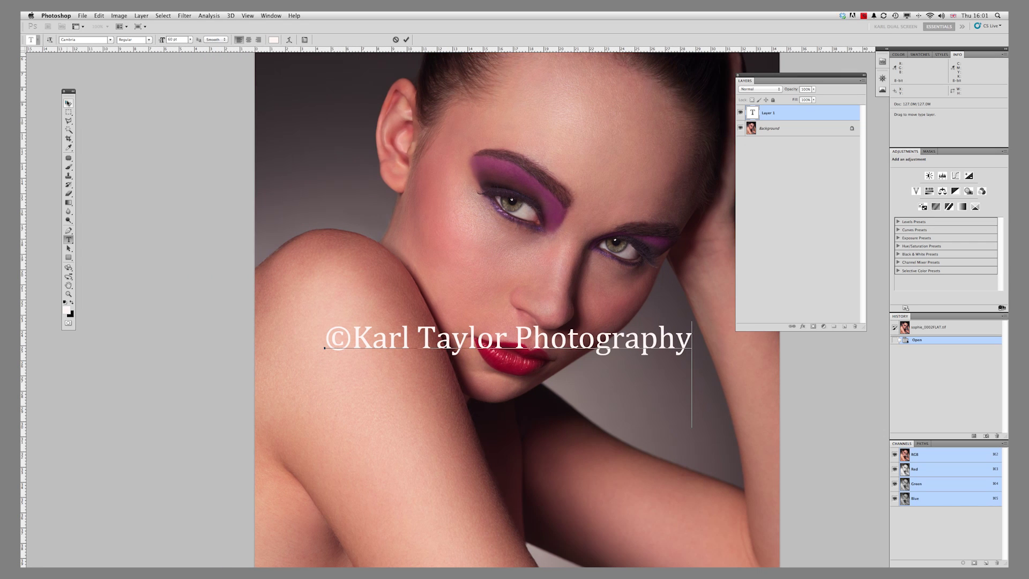
left_click(68, 103)
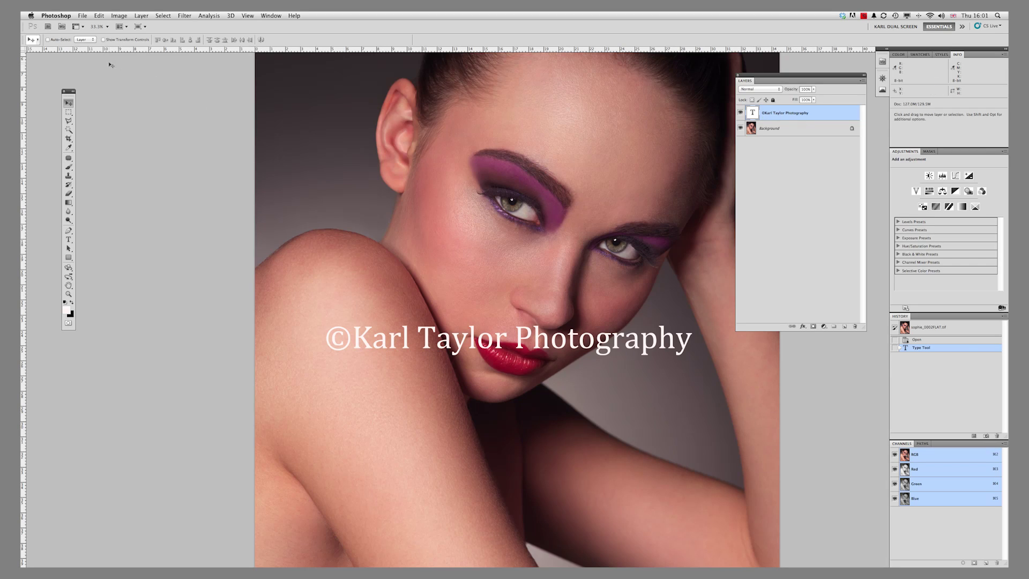
Change the watermark font to Arial Bold and add a space after the © symbol
left_click(68, 240)
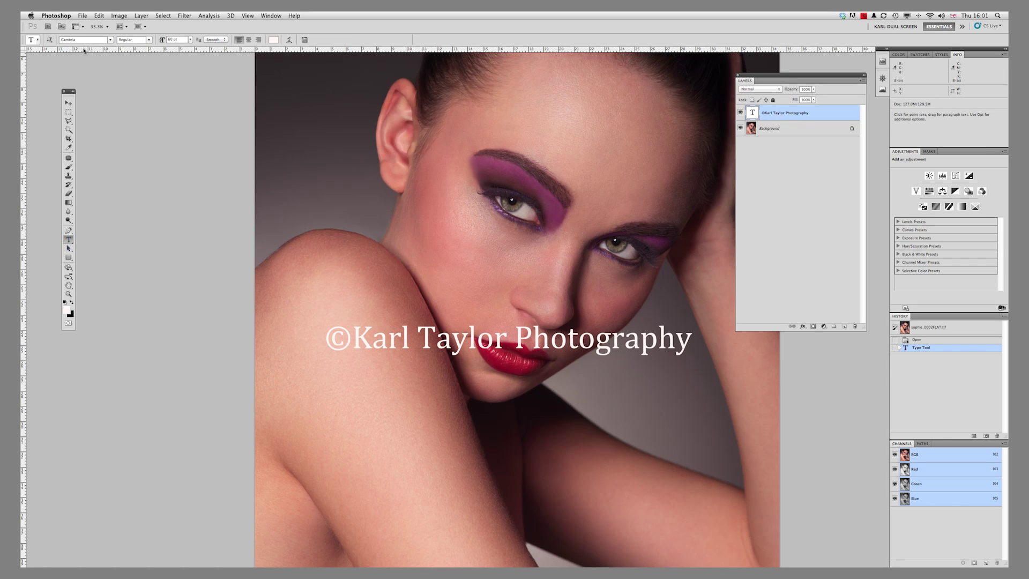
left_click(108, 40)
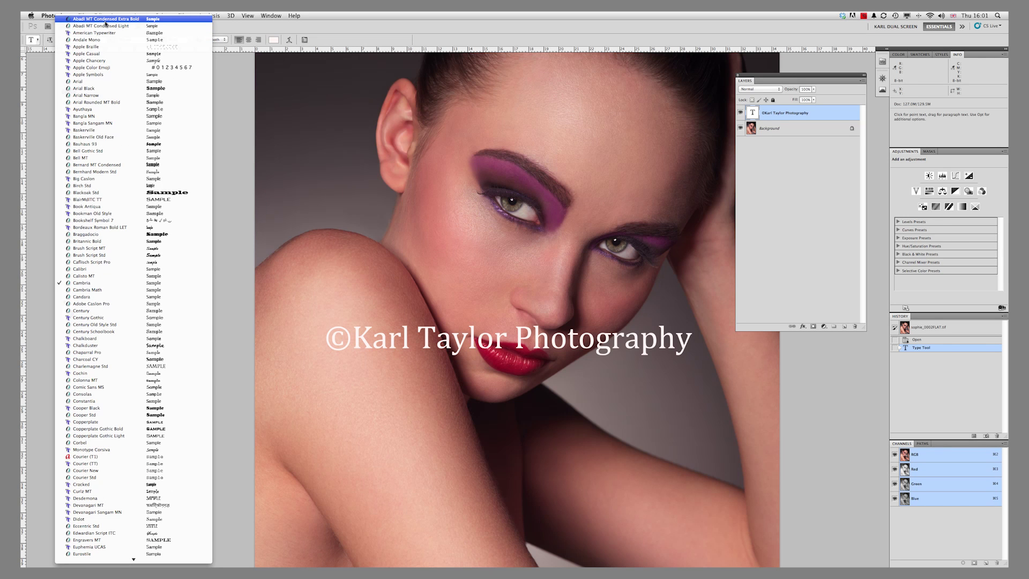
left_click(104, 82)
left_click(126, 39)
left_click(129, 48)
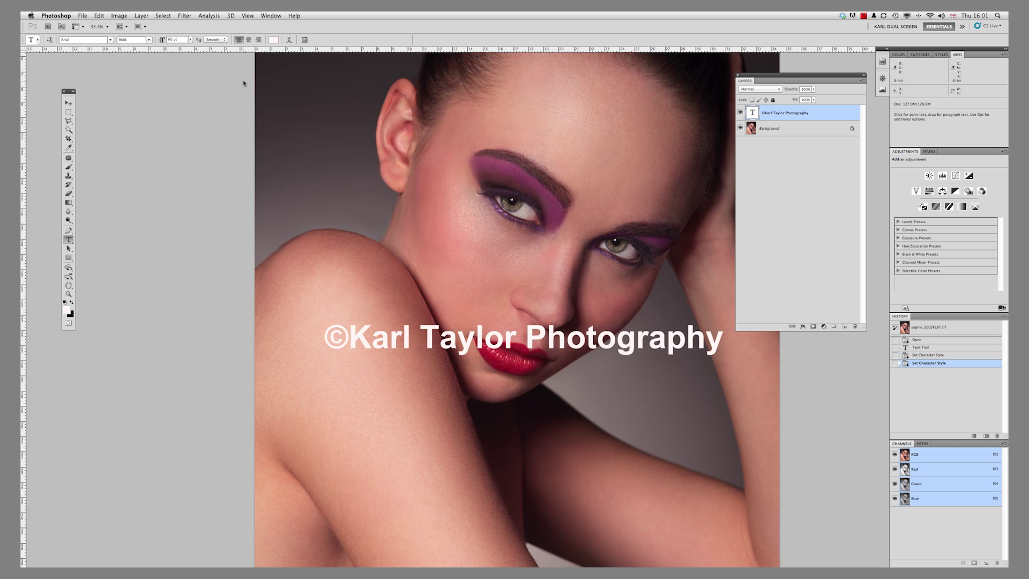
left_click(348, 338)
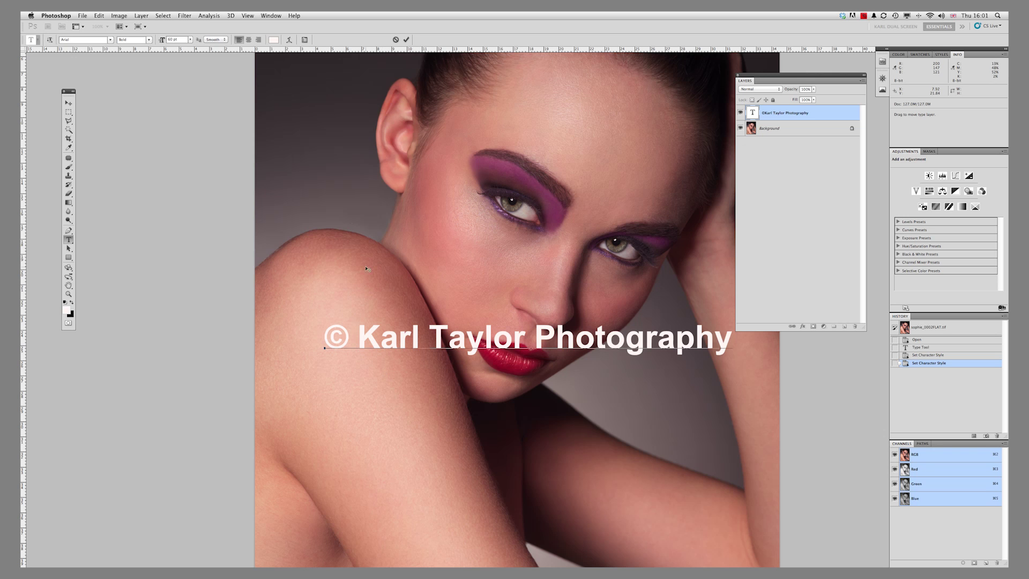
left_click_drag(785, 77, 796, 67)
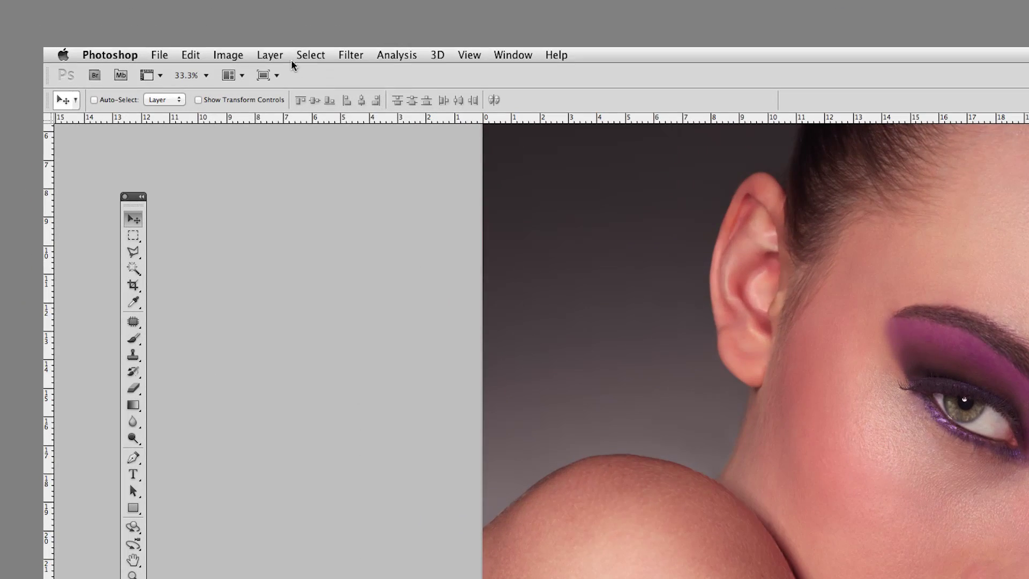
Add a Bevel and Emboss layer style to the watermark text layer
left_click(203, 33)
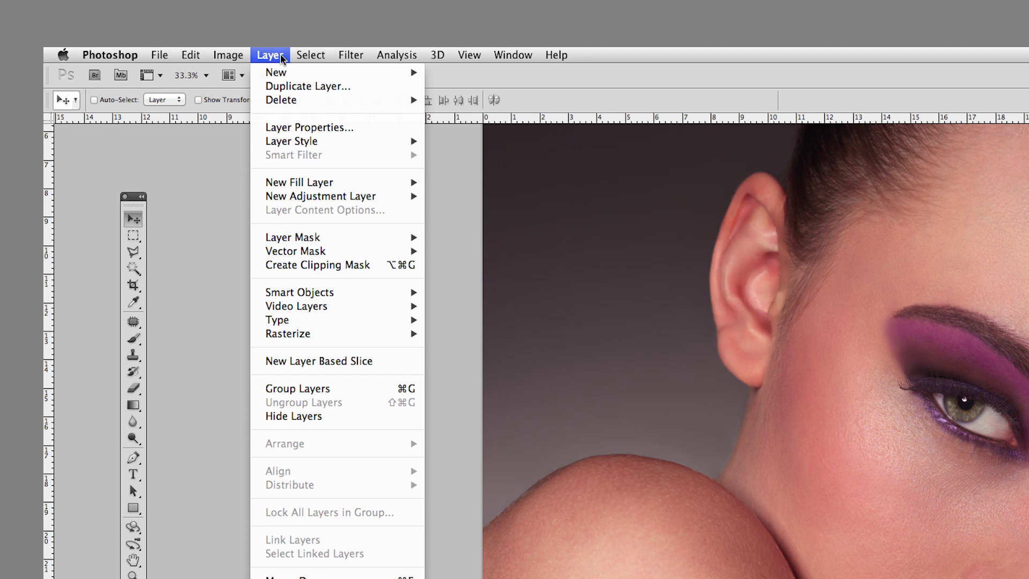
mouse_move(310, 144)
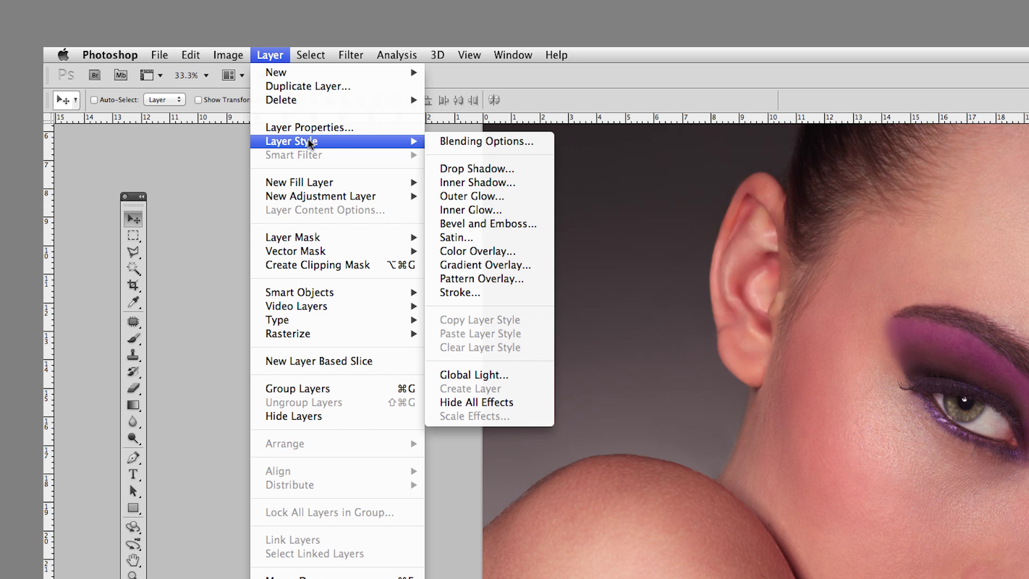
left_click(488, 224)
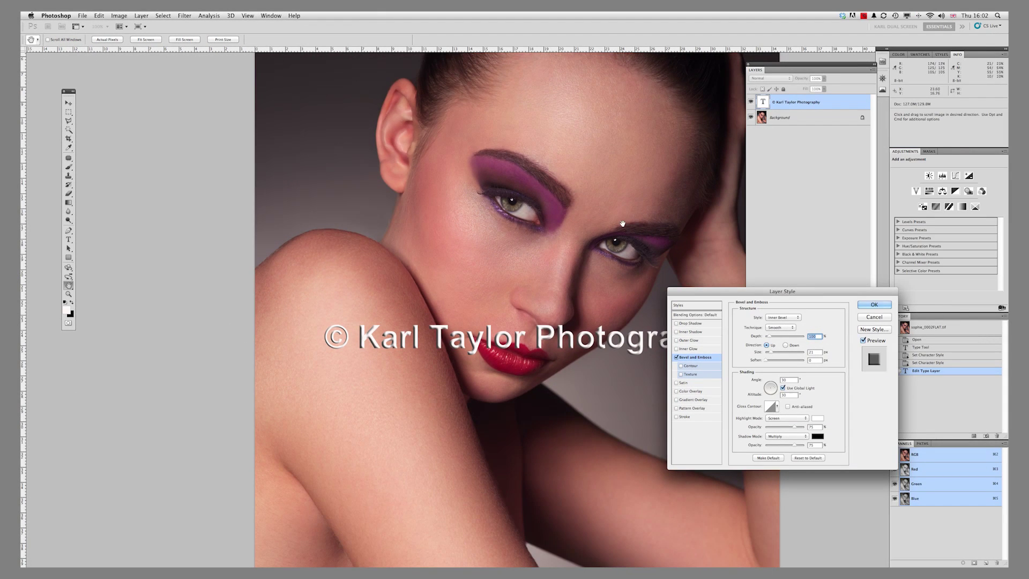
left_click_drag(735, 293, 196, 83)
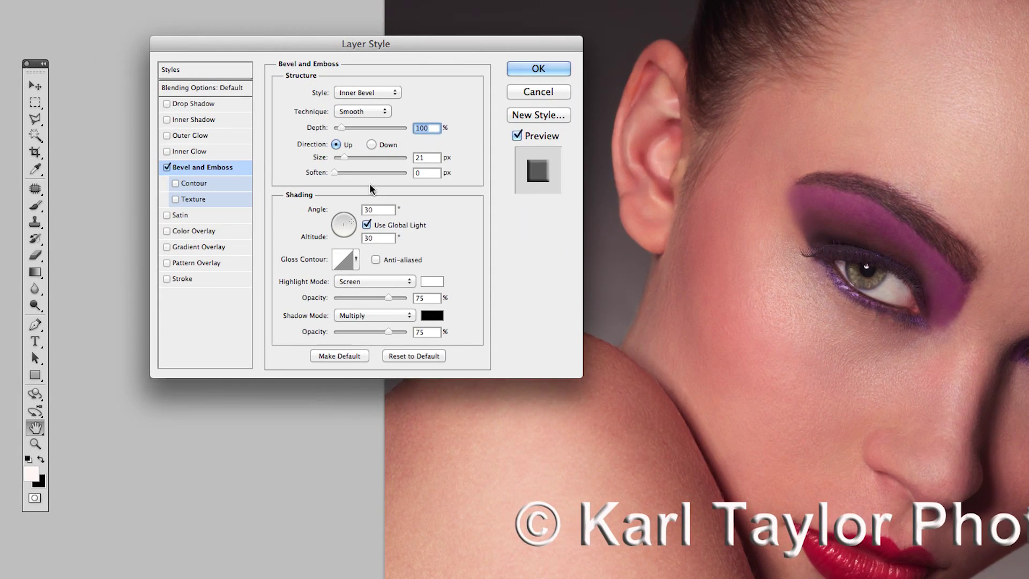
Set the bevel to Emboss style with Smooth technique, depth raised to 241% and size 43 px
left_click(377, 93)
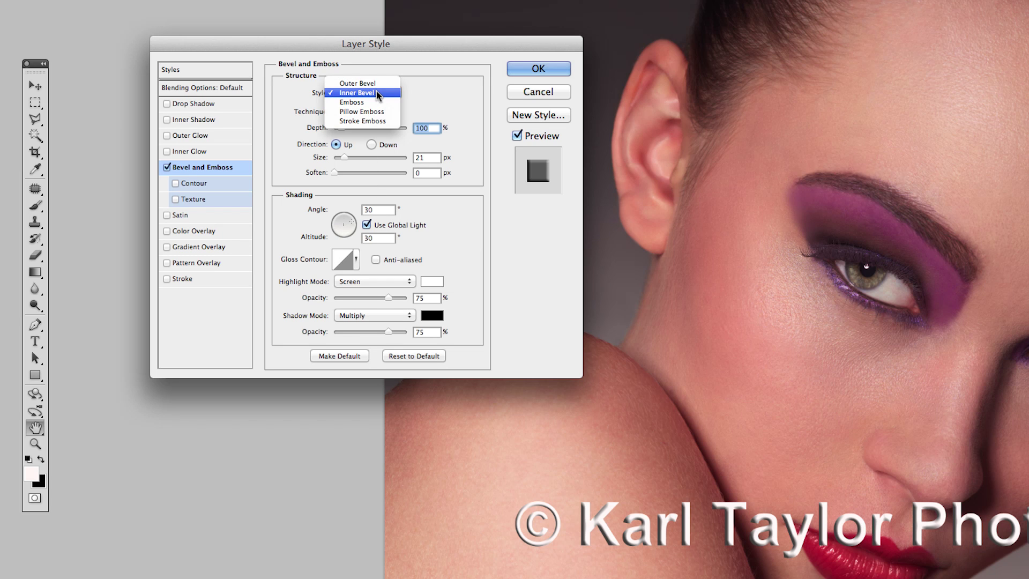
left_click(378, 102)
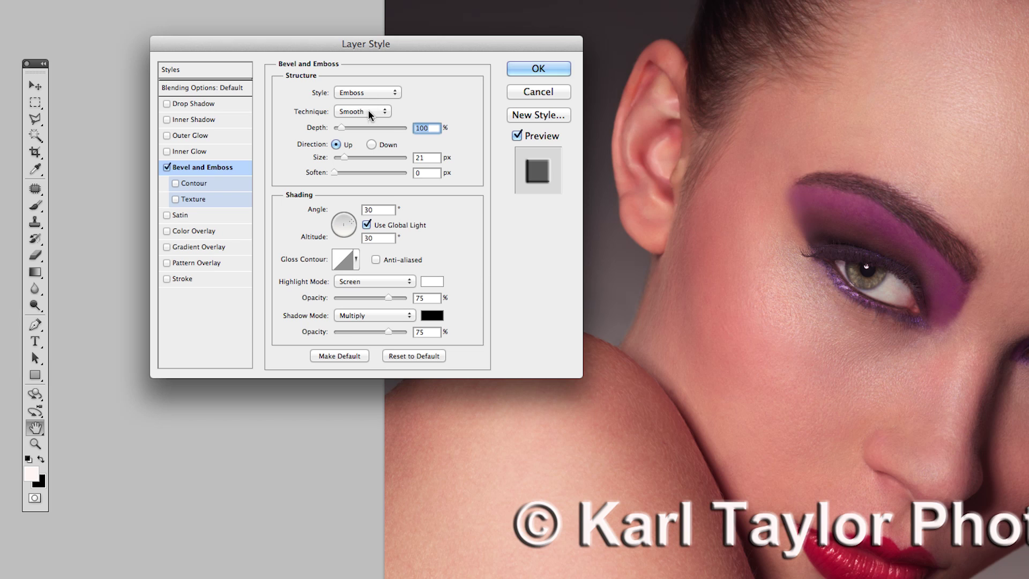
left_click(368, 112)
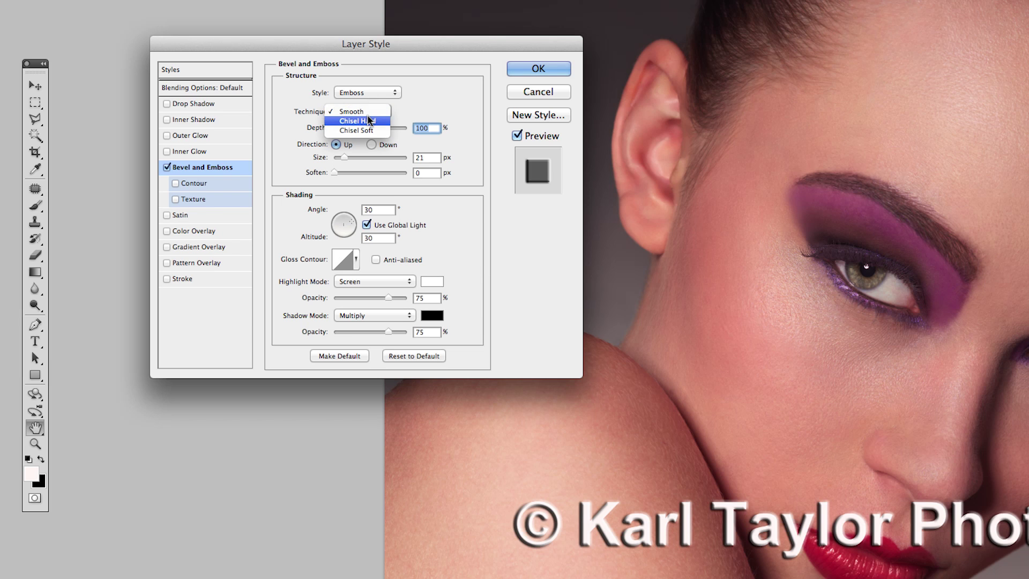
left_click(366, 121)
left_click(363, 120)
left_click(359, 108)
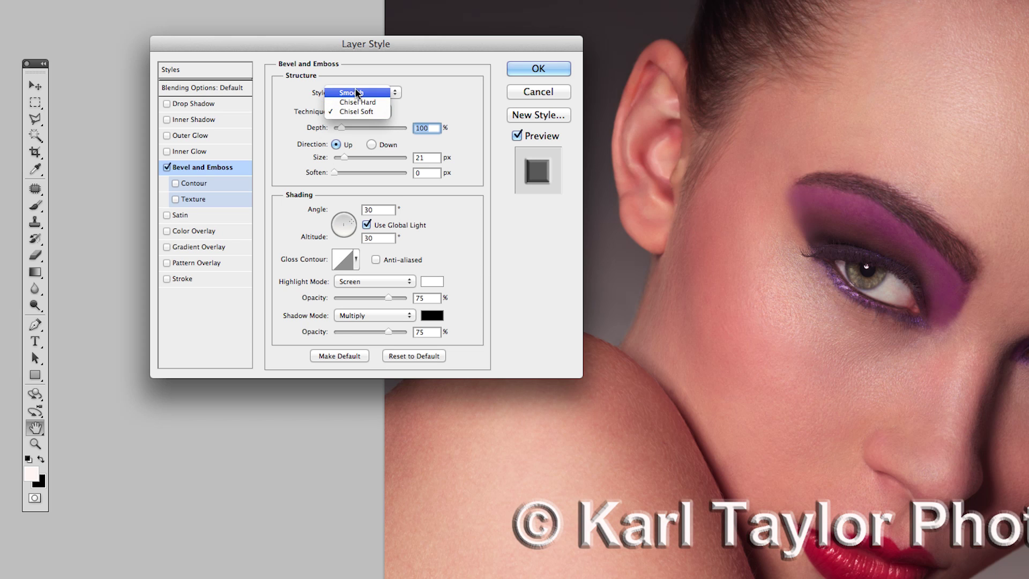
left_click(356, 93)
left_click_drag(340, 126, 354, 129)
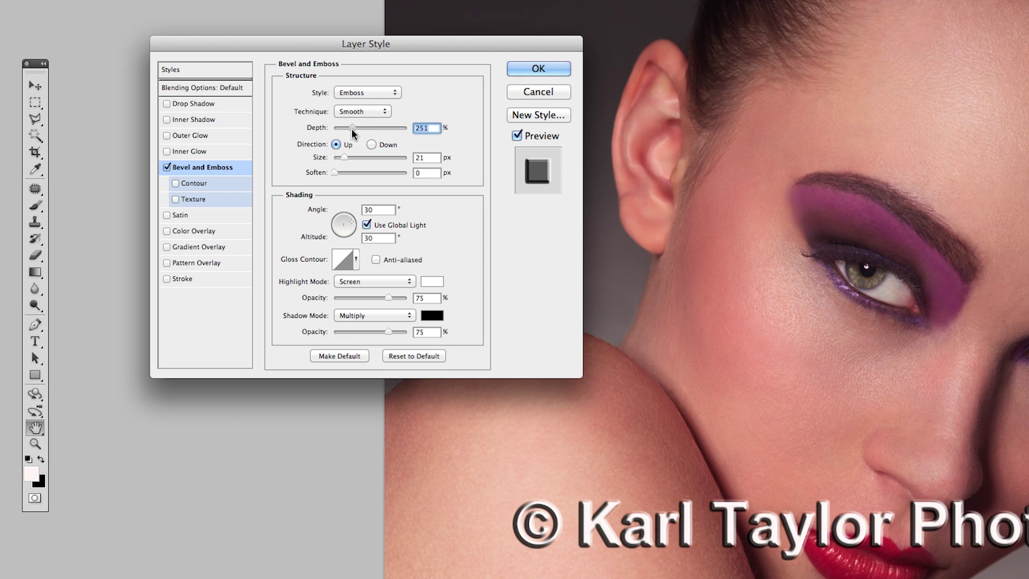
left_click_drag(344, 157, 343, 154)
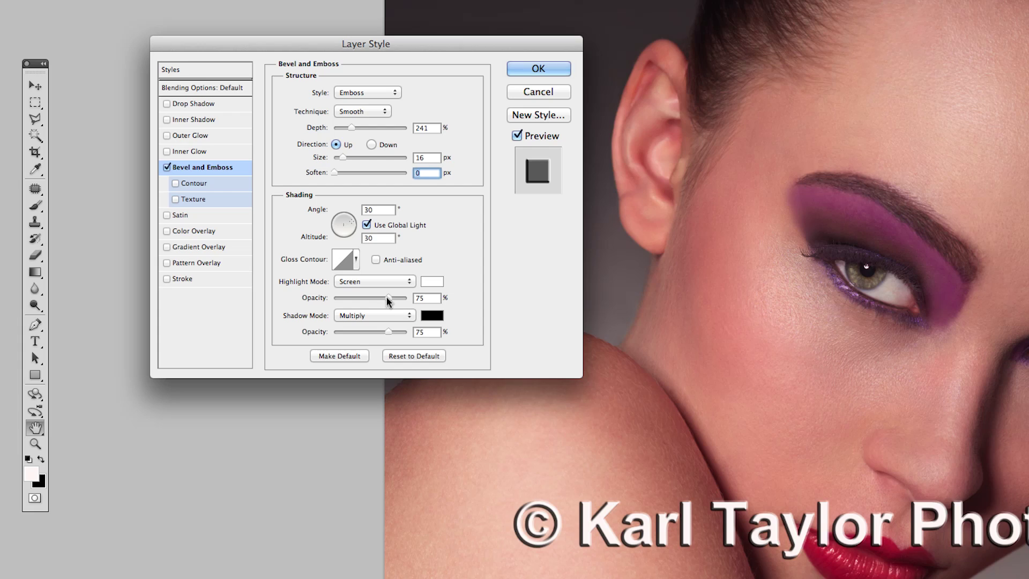
Raise the emboss highlight opacity to 100% and apply the Bevel and Emboss effect
left_click(389, 297)
mouse_move(390, 301)
left_mouse_down()
mouse_move(417, 303)
mouse_move(402, 298)
left_mouse_up()
left_click(538, 69)
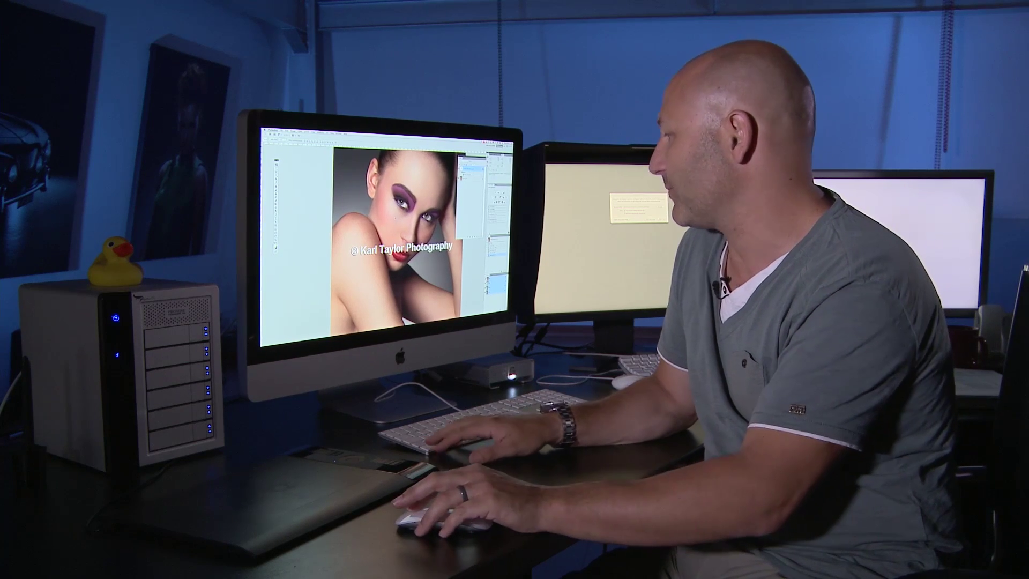
key("super+minus")
key("super+minus")
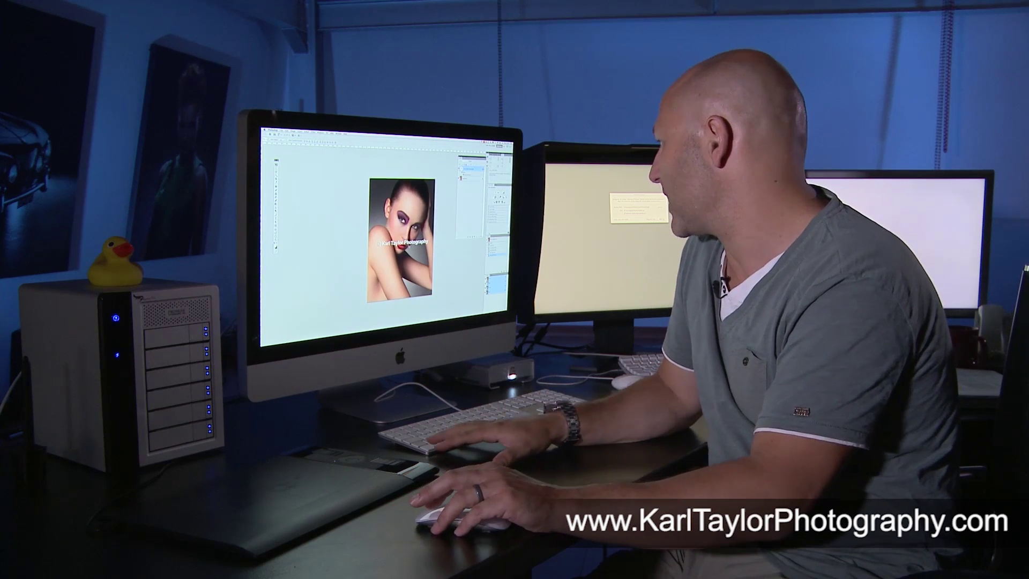
key("super+plus")
key("super+plus")
key("super+plus")
key("super+plus")
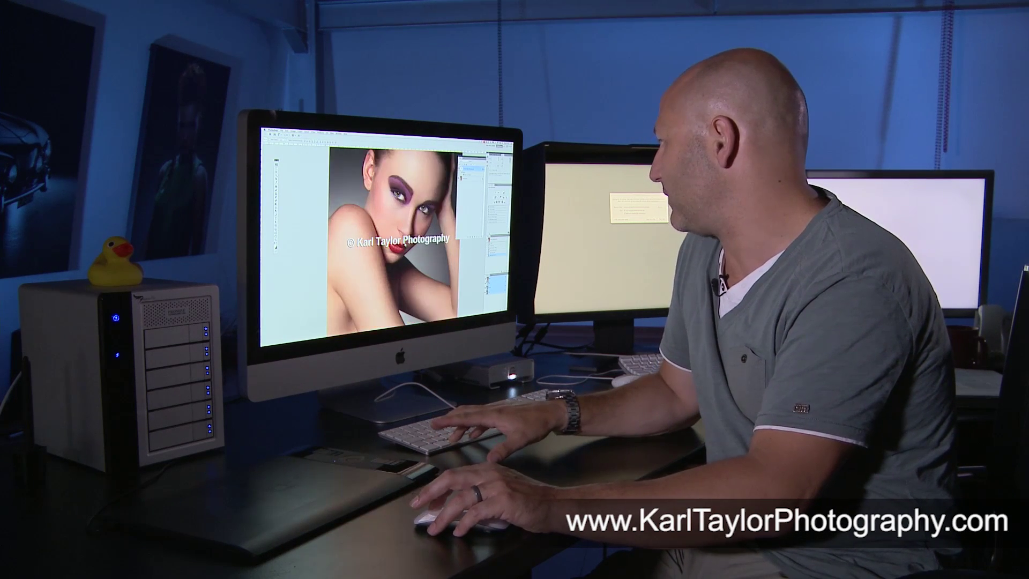
scroll(375, 241, "up", 5)
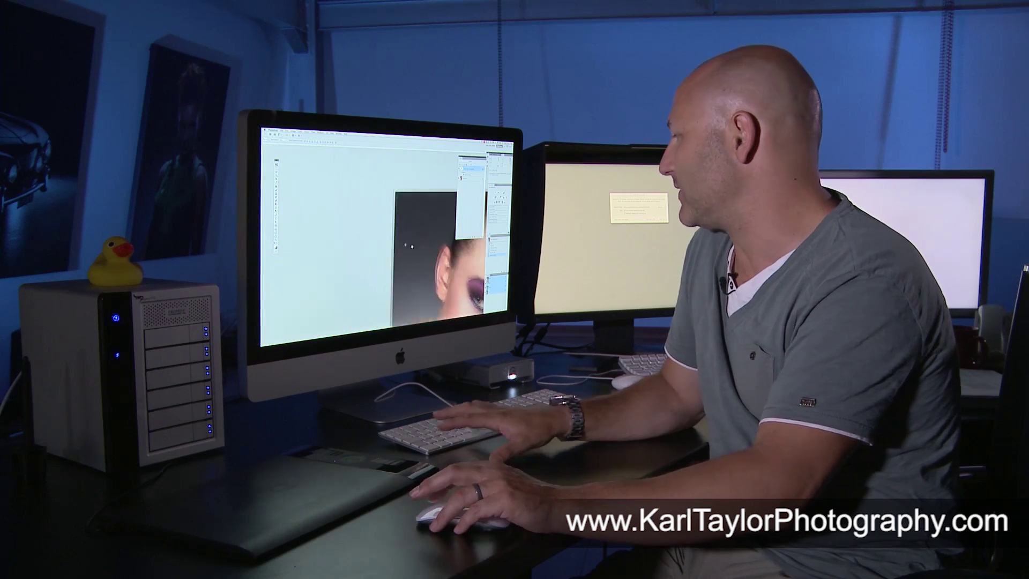
scroll(375, 241, "down", 5)
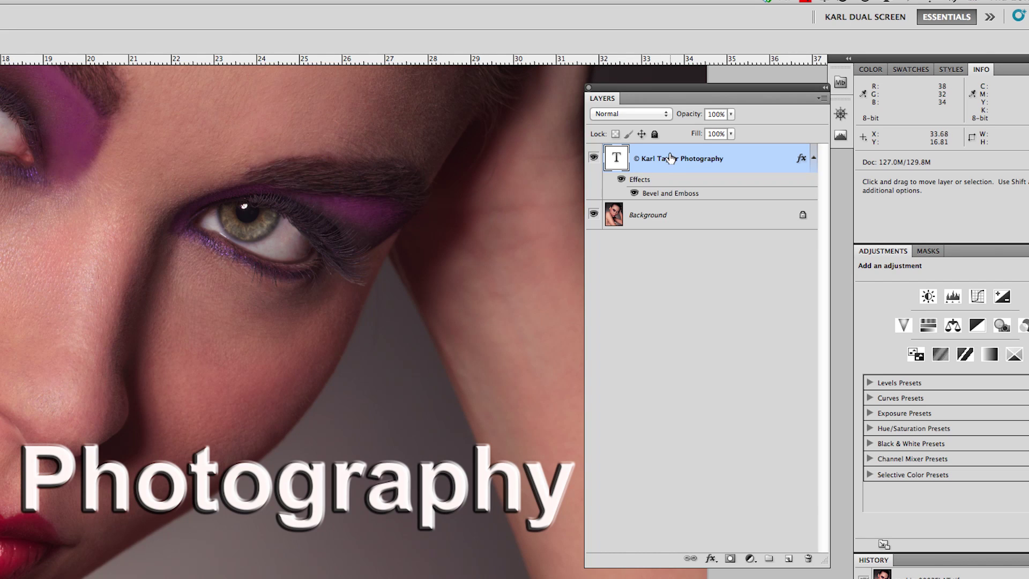
Set the watermark layer's Fill to 0% and its Opacity to about 39%
left_click(731, 134)
left_click_drag(686, 151, 651, 151)
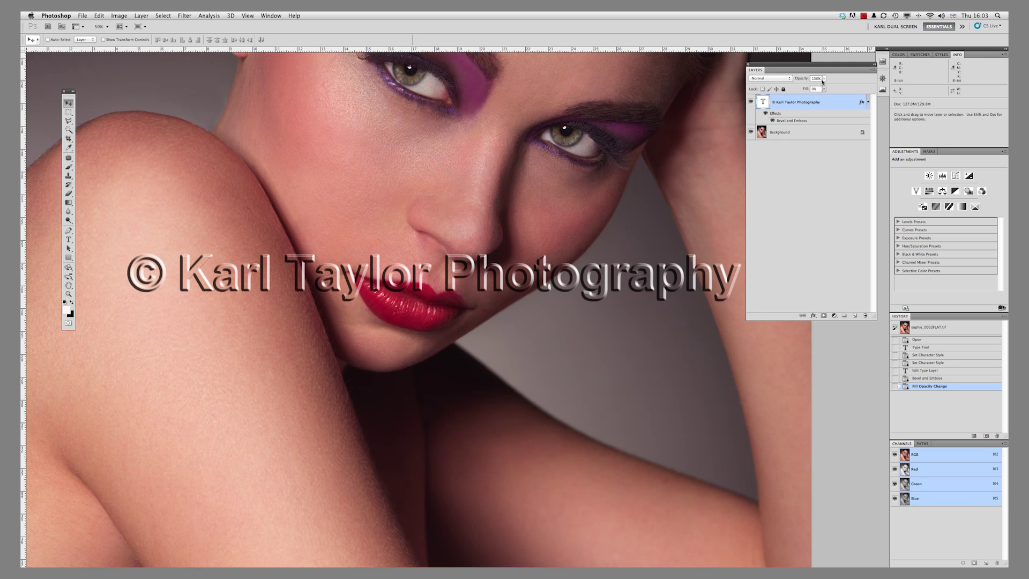
left_click(824, 79)
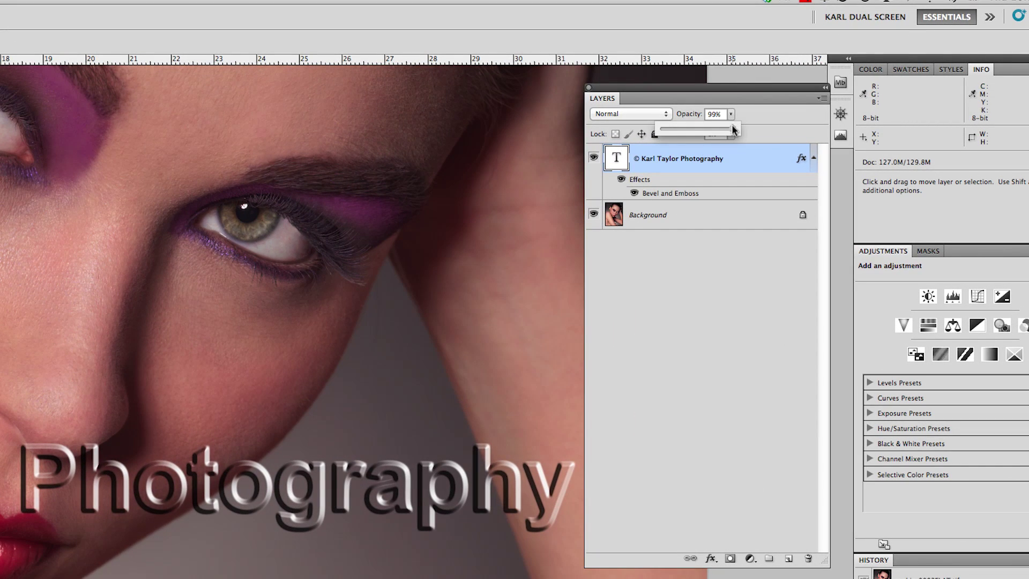
left_click_drag(733, 129, 682, 131)
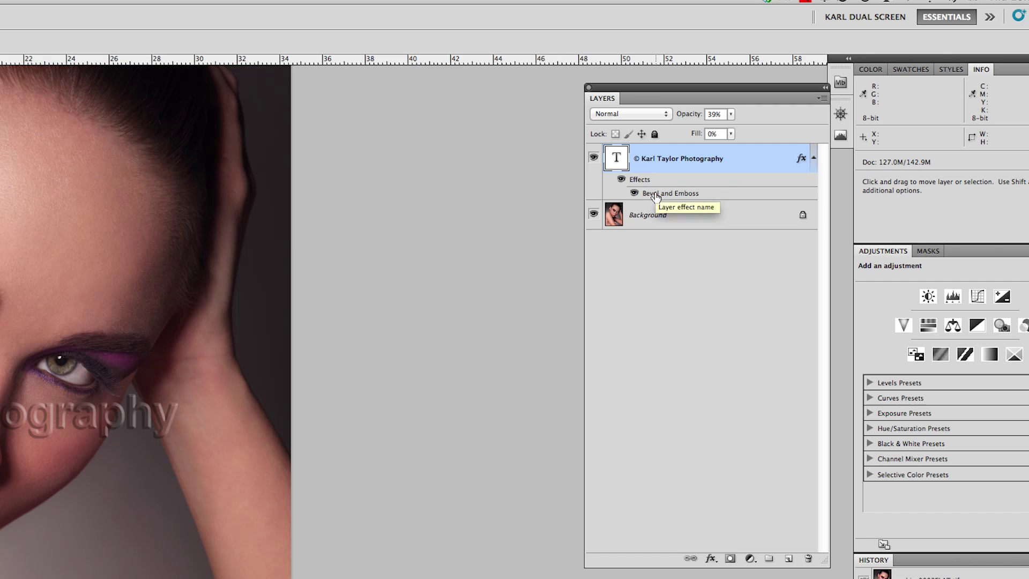
Tone down the emboss: depth 81%, size 13 px, soften 1 px, highlight 74%, shadow 53%
key("space")
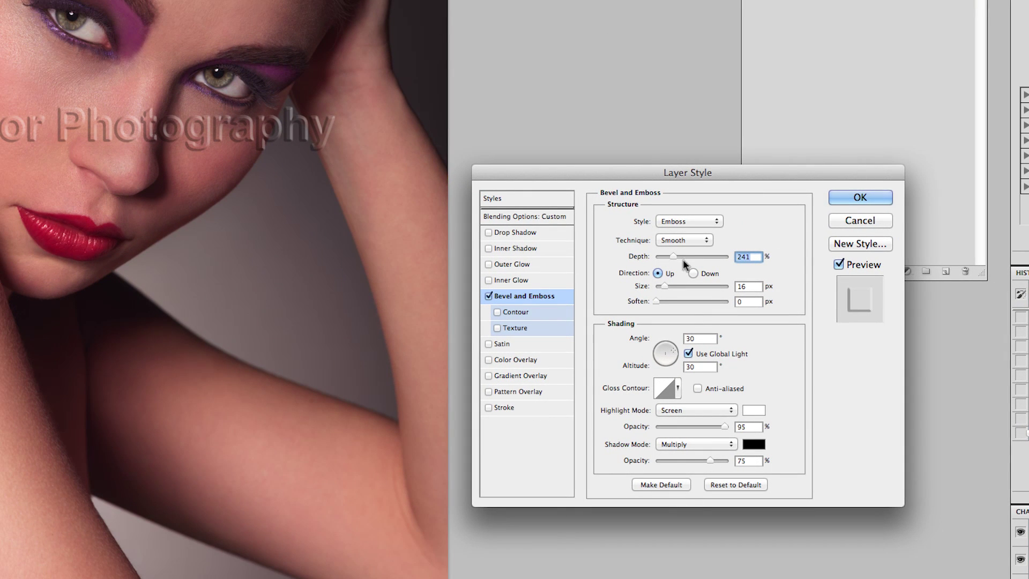
left_click_drag(670, 256, 661, 255)
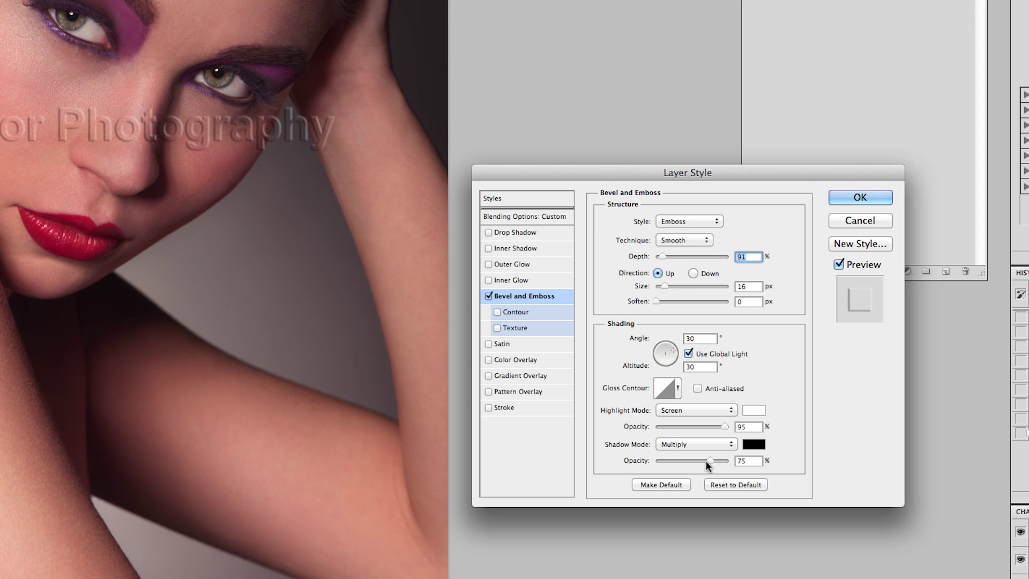
left_click_drag(664, 285, 669, 285)
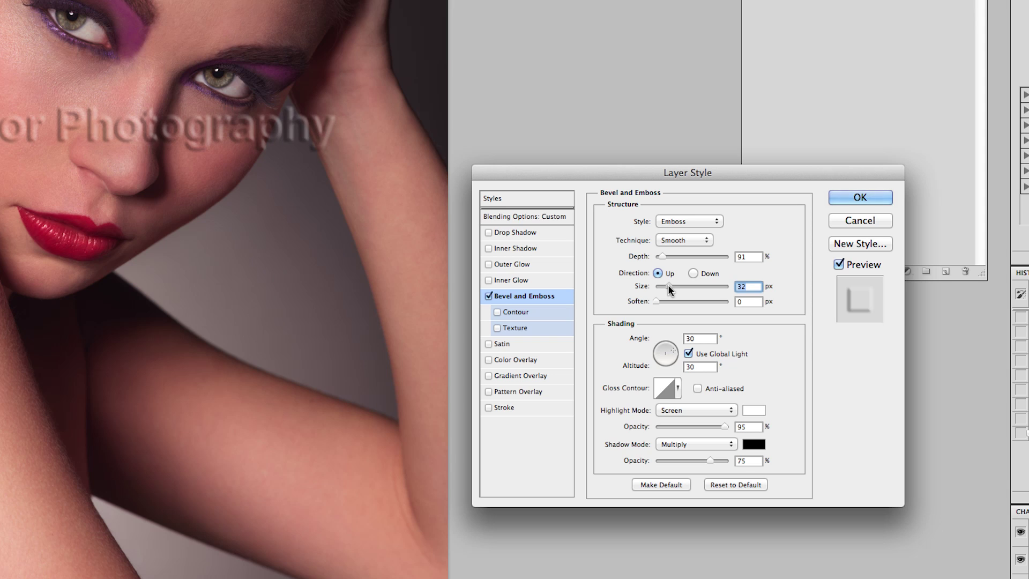
left_click_drag(668, 286, 663, 302)
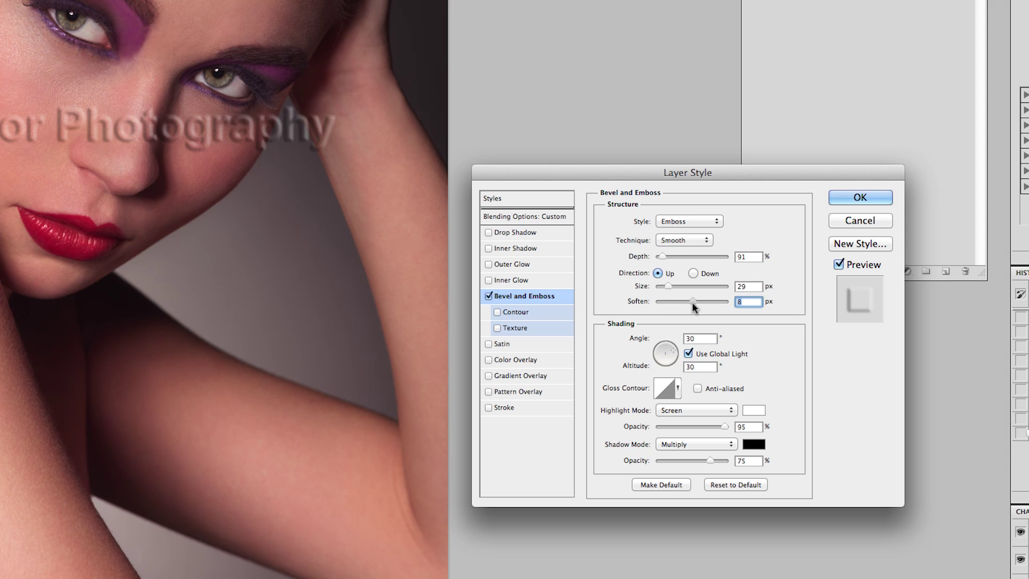
left_click_drag(660, 300, 663, 302)
left_click_drag(722, 427, 709, 427)
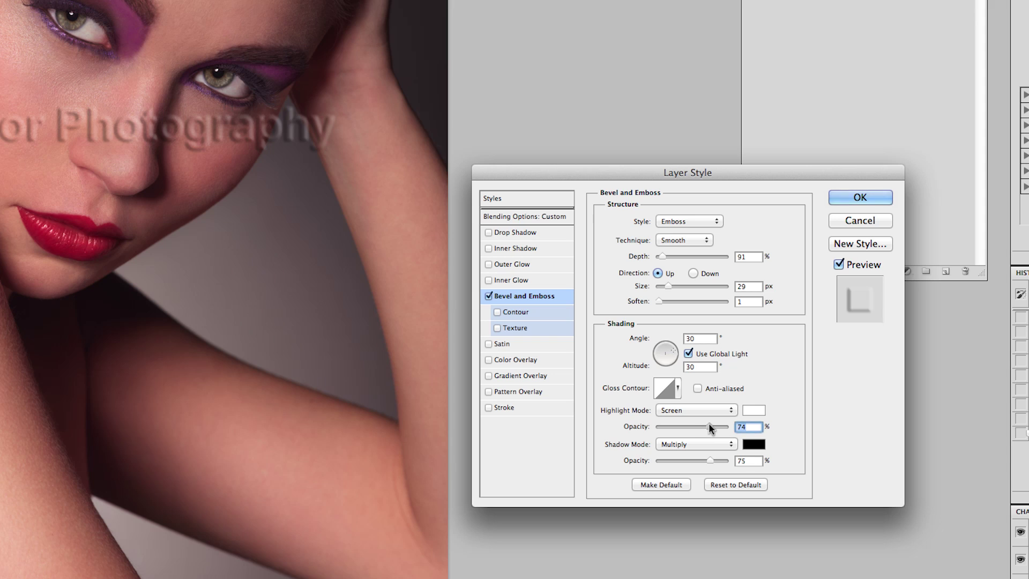
mouse_move(710, 461)
left_mouse_down()
mouse_move(672, 459)
mouse_move(693, 464)
left_mouse_up()
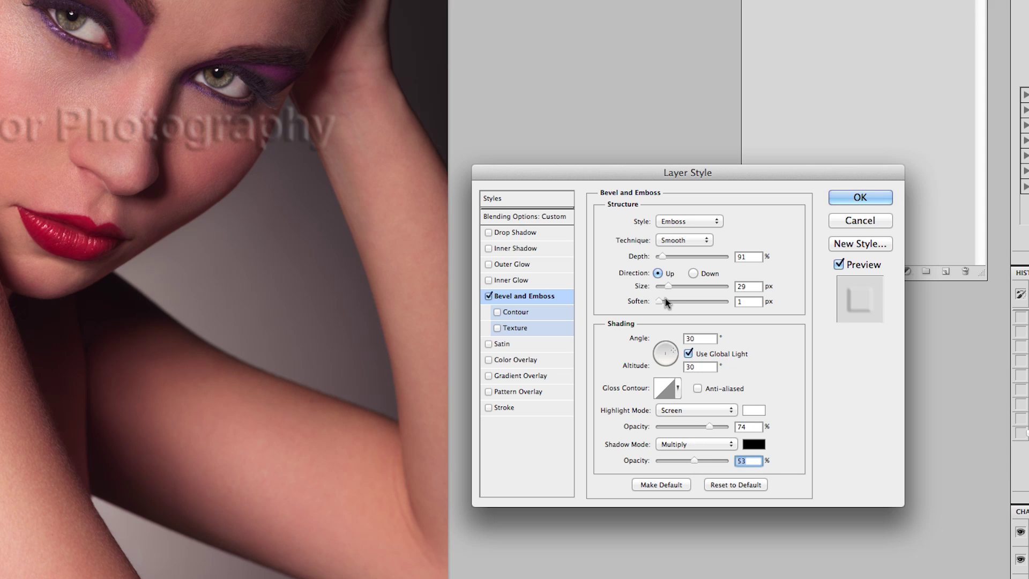
left_click_drag(661, 255, 662, 284)
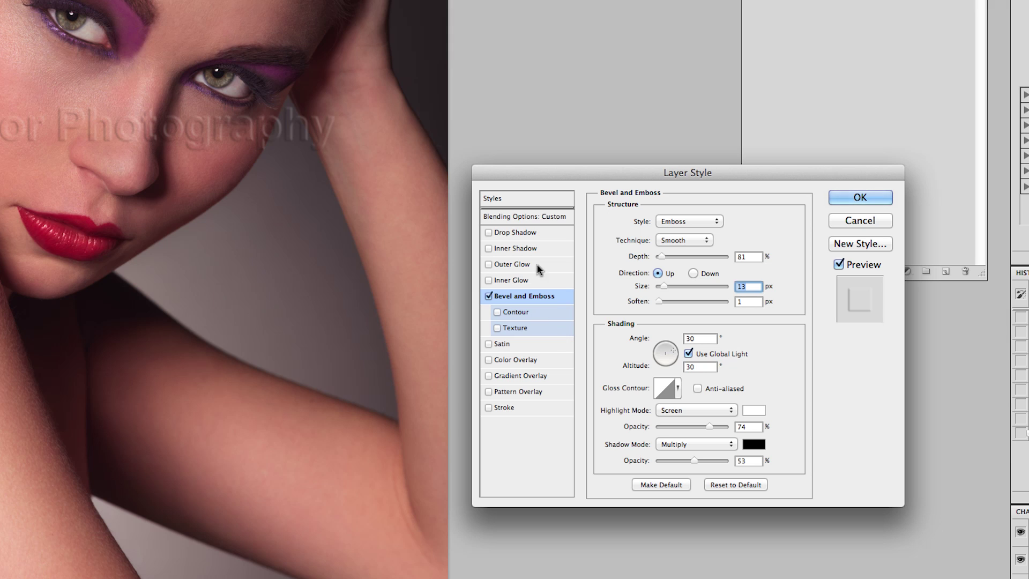
Apply the emboss, lower the layer opacity to 24%, and drag the watermark down over the arm
left_click(845, 199)
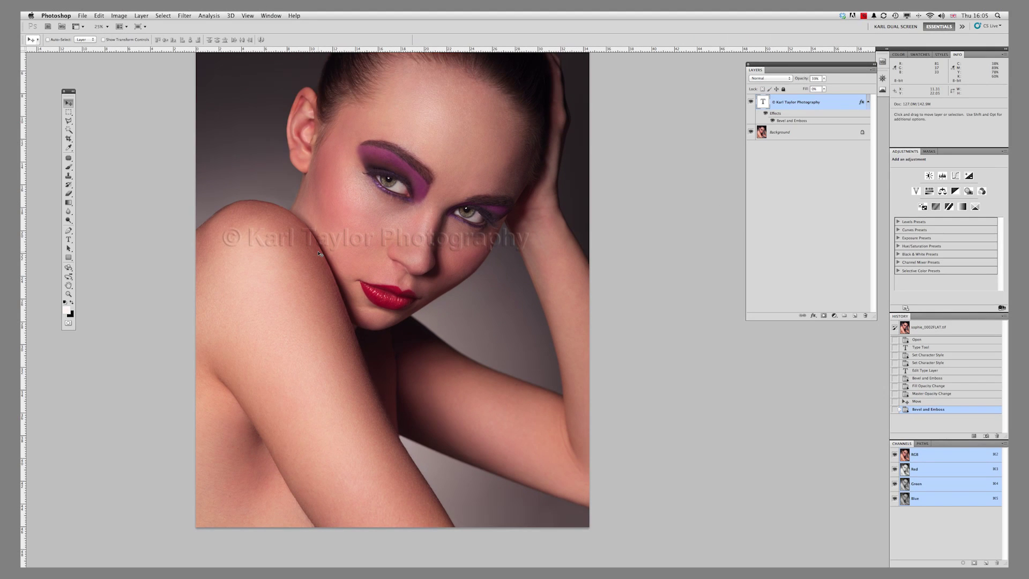
left_click(823, 78)
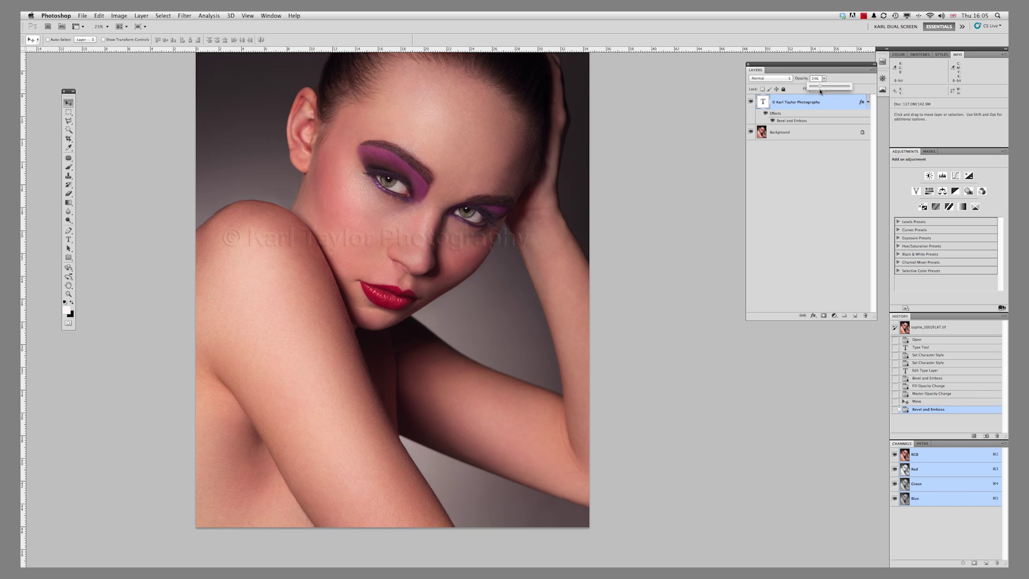
left_click(451, 250)
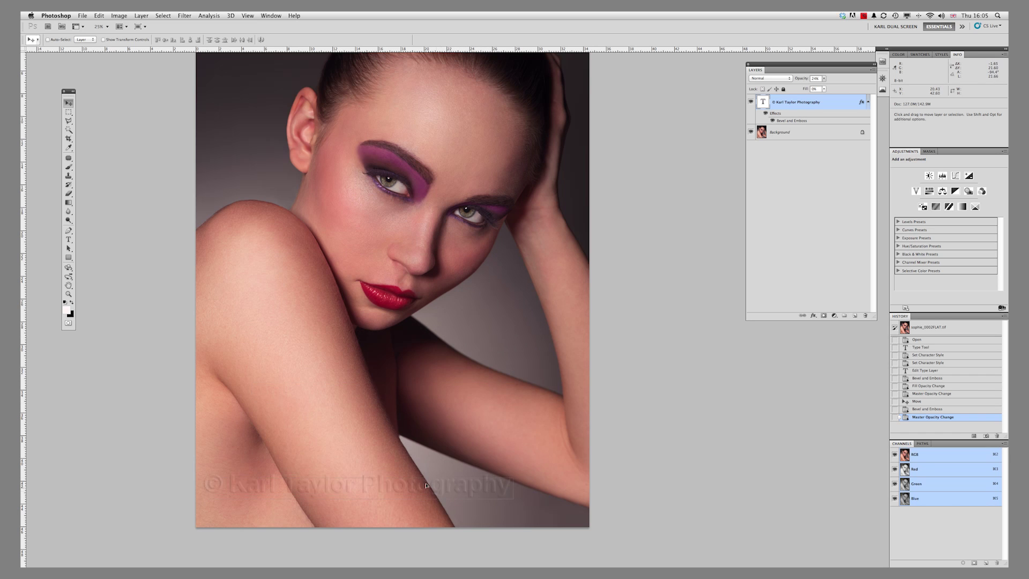
left_click_drag(434, 349, 390, 351)
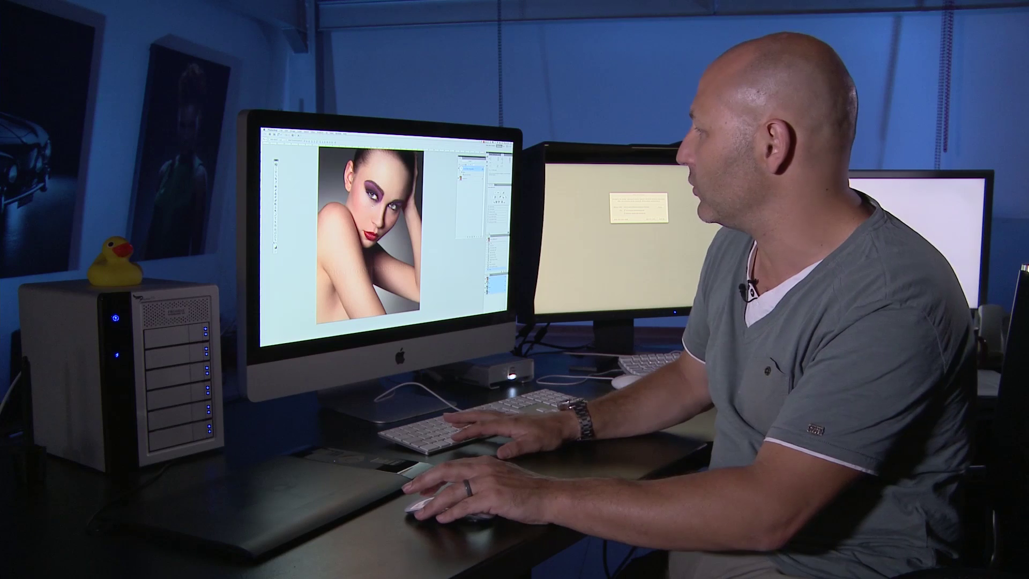
Duplicate the watermark text layer and move the copy up near the portrait's top edge
scroll(375, 241, "up", 3)
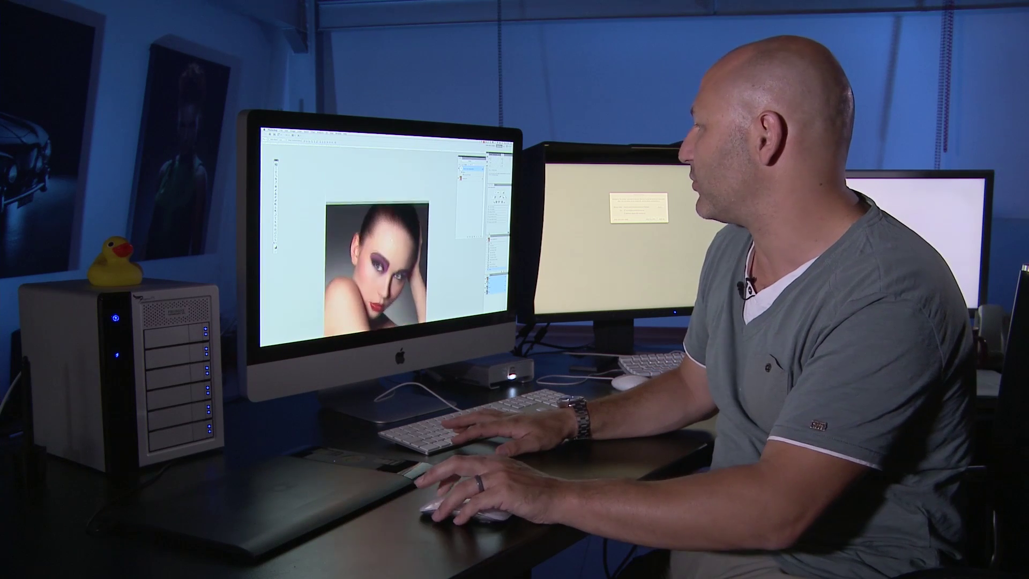
scroll(382, 241, "down", 3)
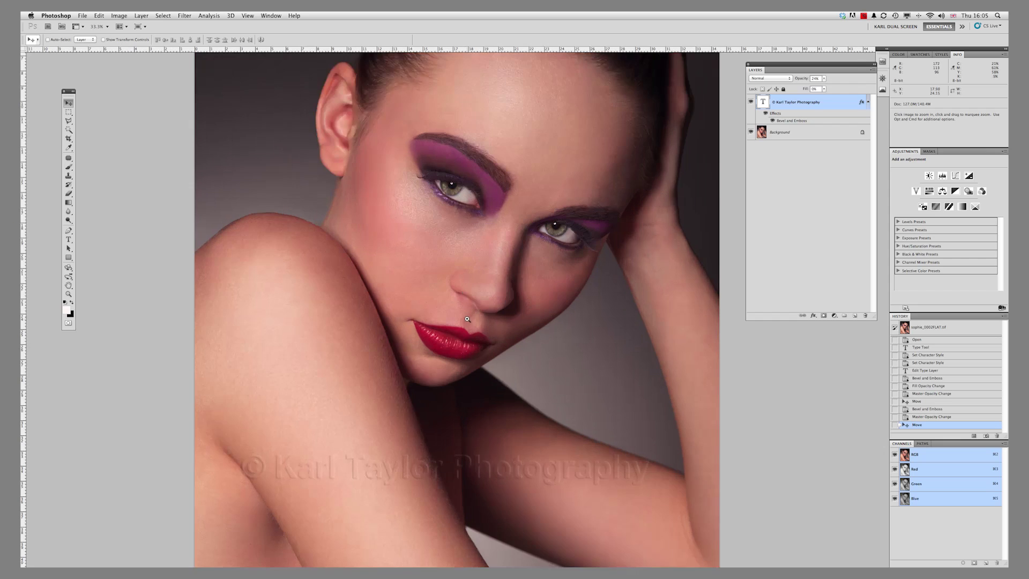
left_click(466, 319)
scroll(440, 241, "down", 5)
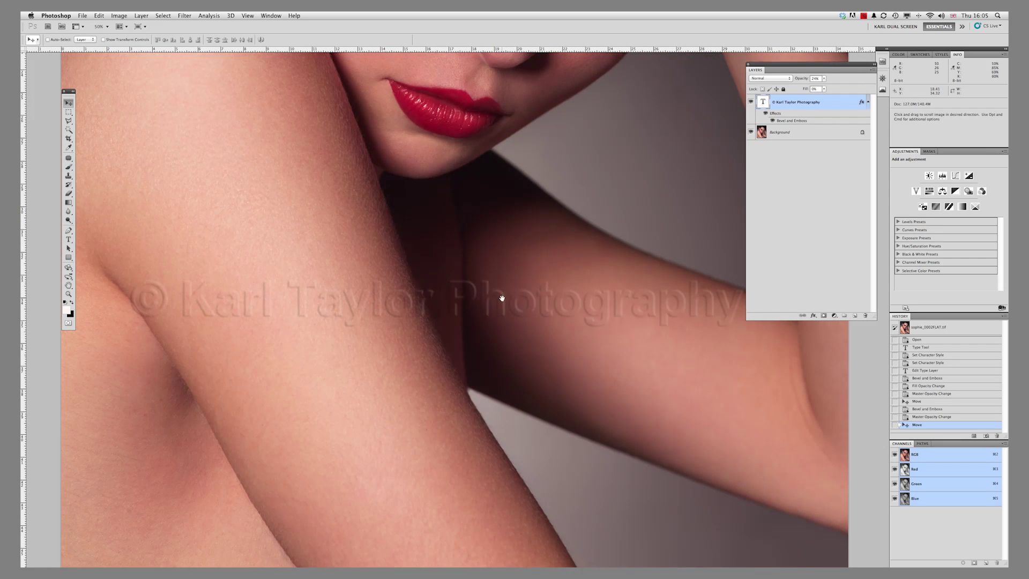
left_click(540, 270, "alt")
left_click(493, 241, "alt")
left_click_drag(489, 273, 452, 304)
left_click_drag(797, 103, 847, 307)
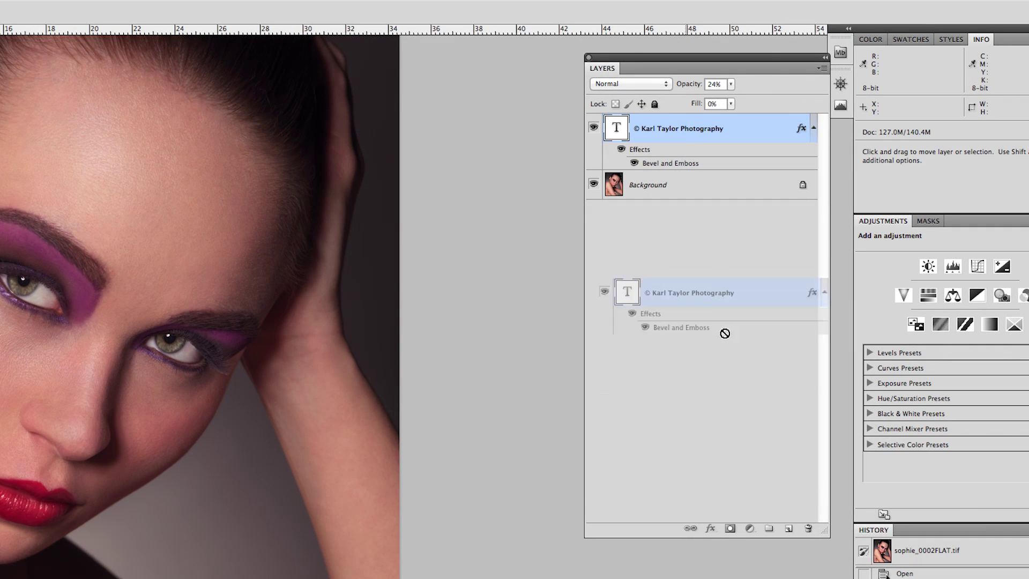
left_click_drag(774, 513, 788, 528)
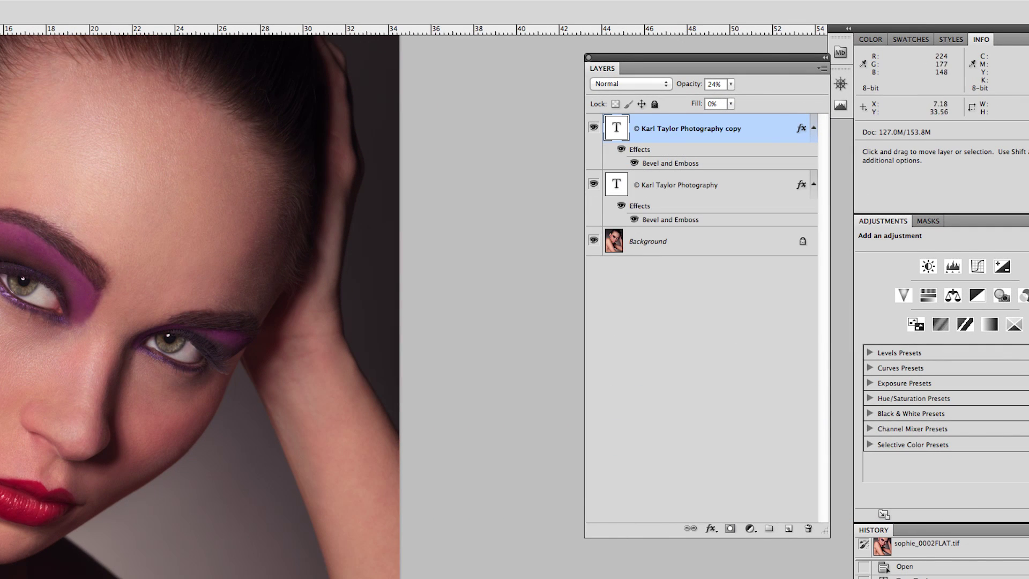
left_click_drag(101, 485, 92, 382)
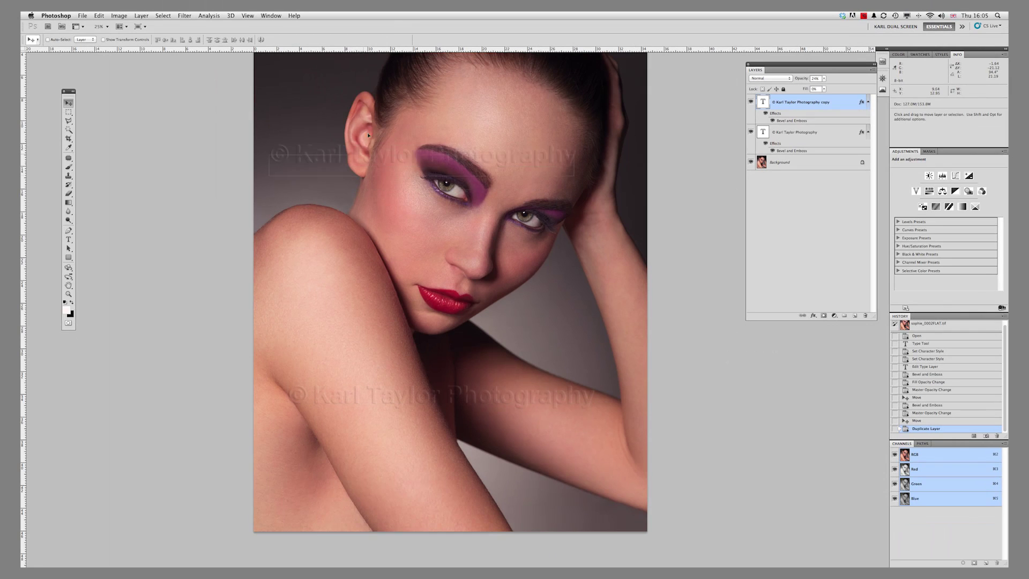
left_click_drag(368, 135, 370, 63)
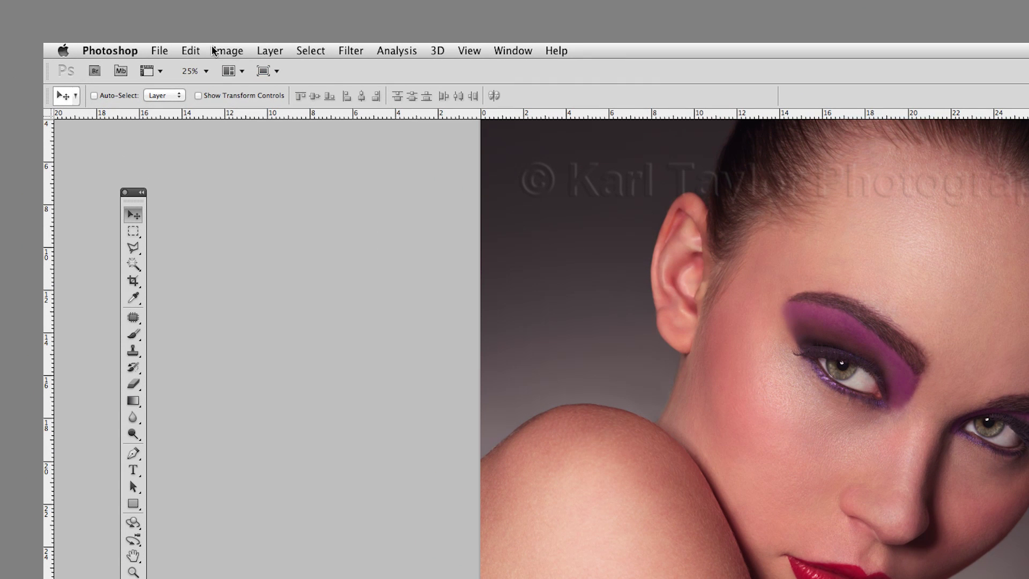
Scale the top watermark copy down to about 59% with Edit > Transform > Scale
left_click(193, 51)
mouse_move(279, 370)
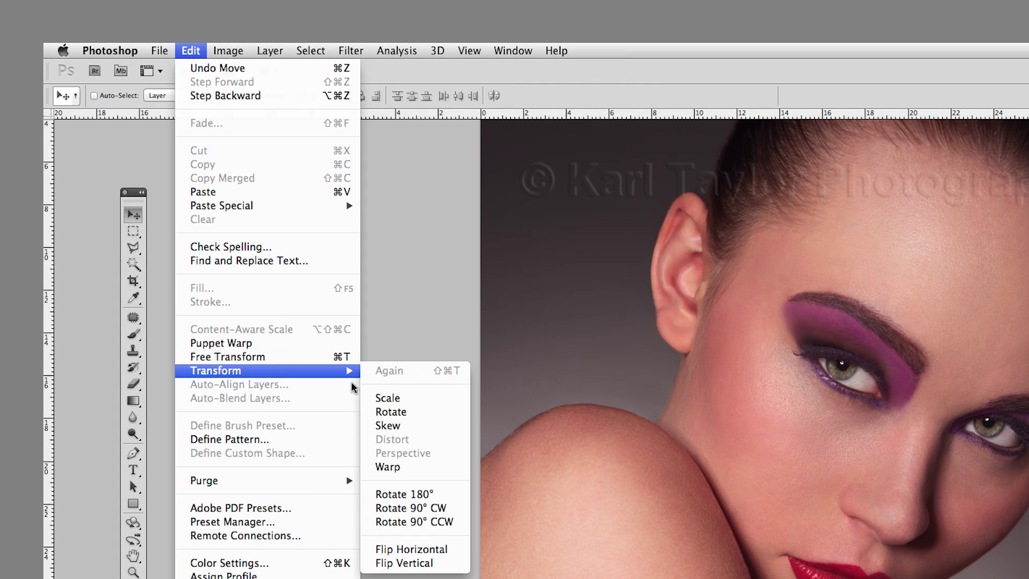
left_click(449, 402)
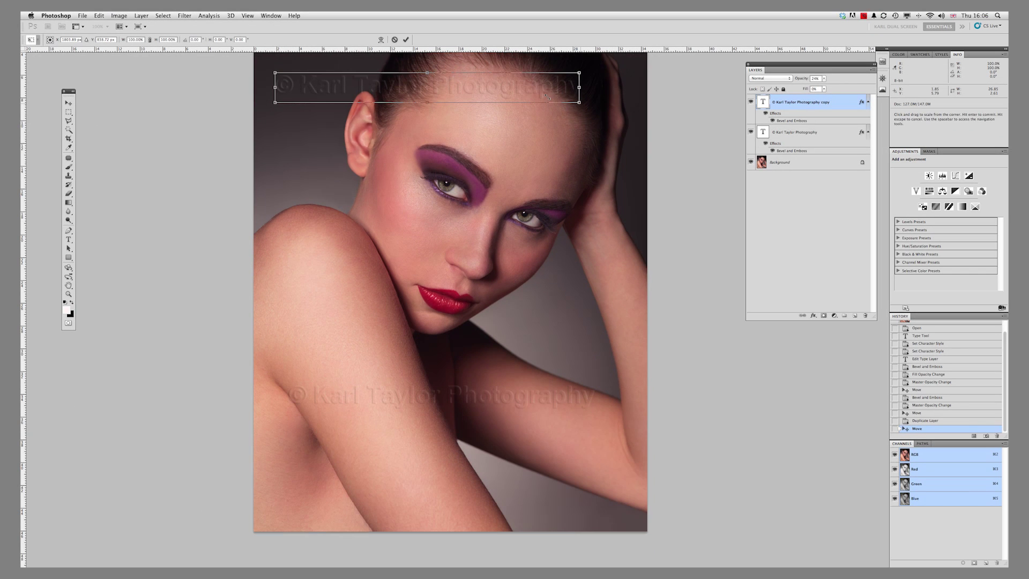
left_click_drag(578, 73, 452, 75)
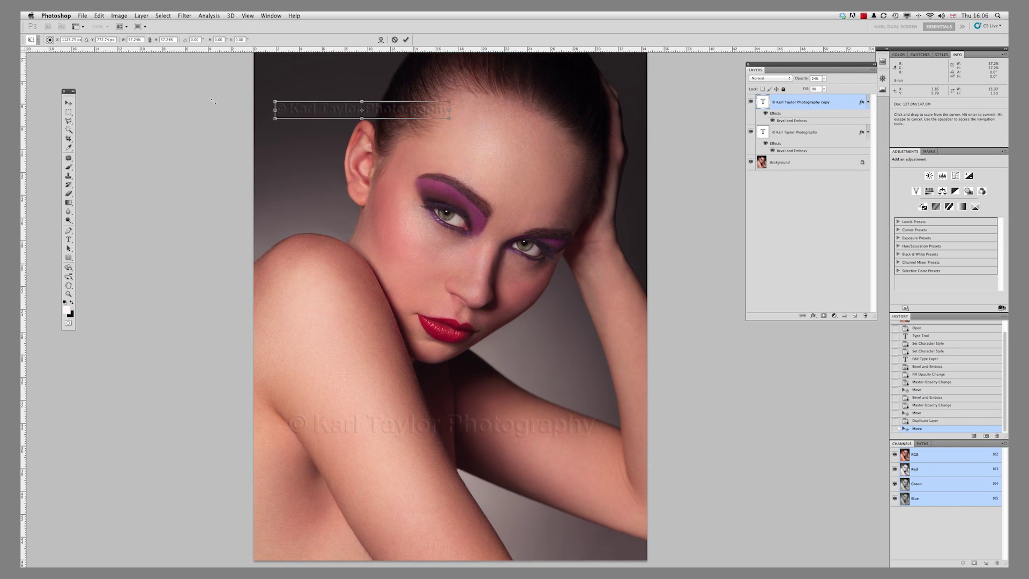
key("Return")
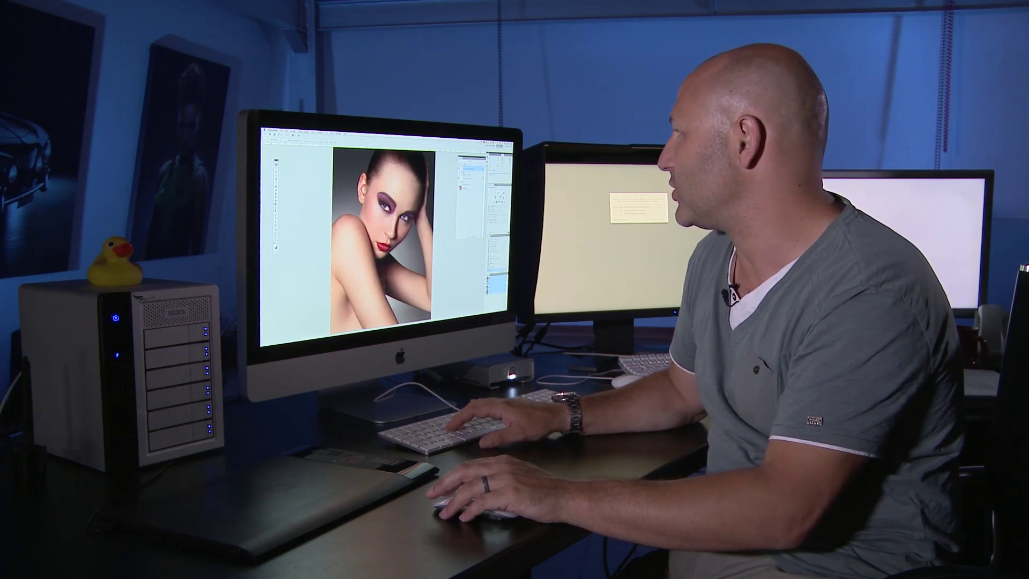
In a new Finder window, browse to the image folder and open the paint-splash image in Photoshop
key("f")
key("f")
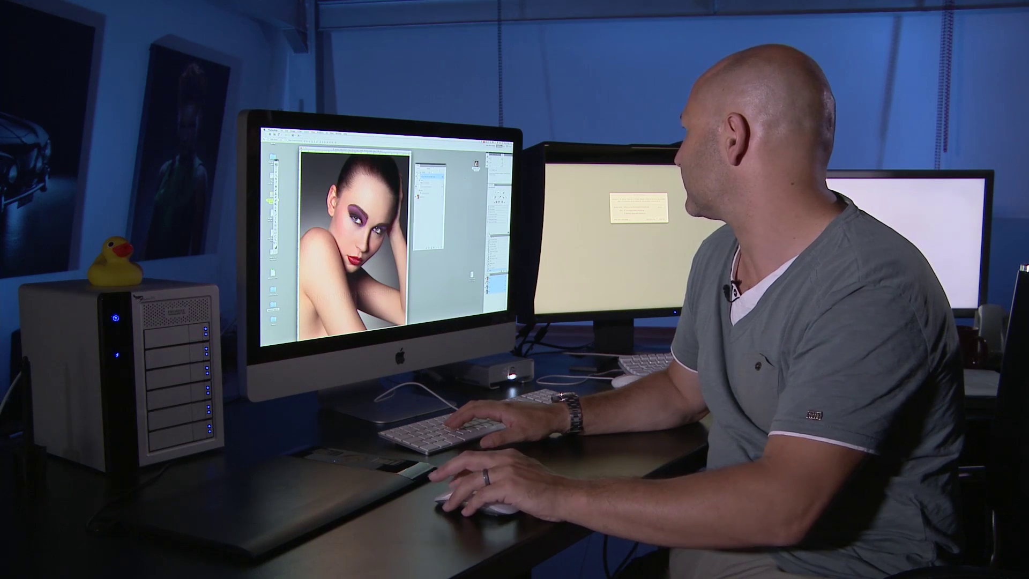
left_click(476, 166)
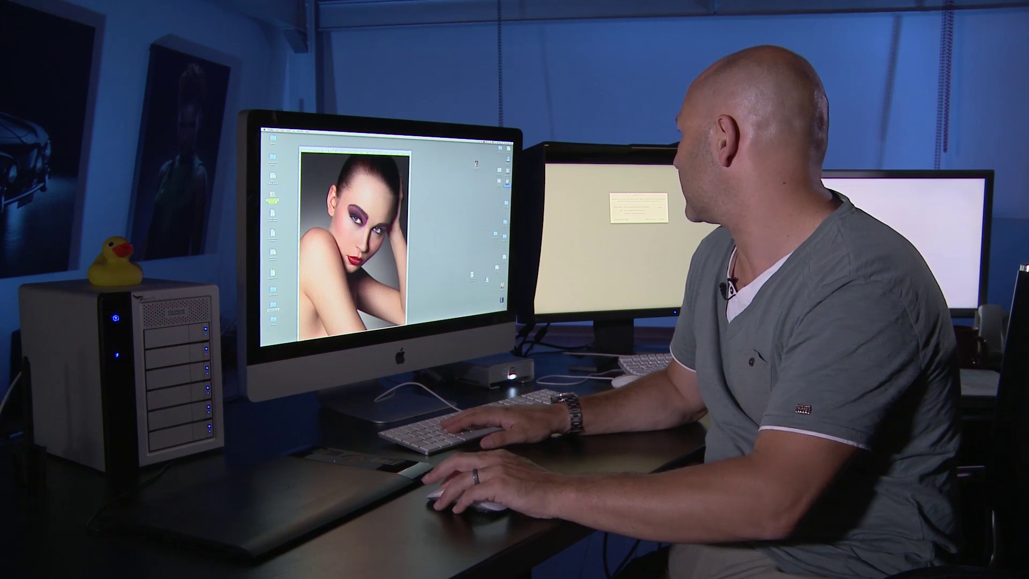
key("super+n")
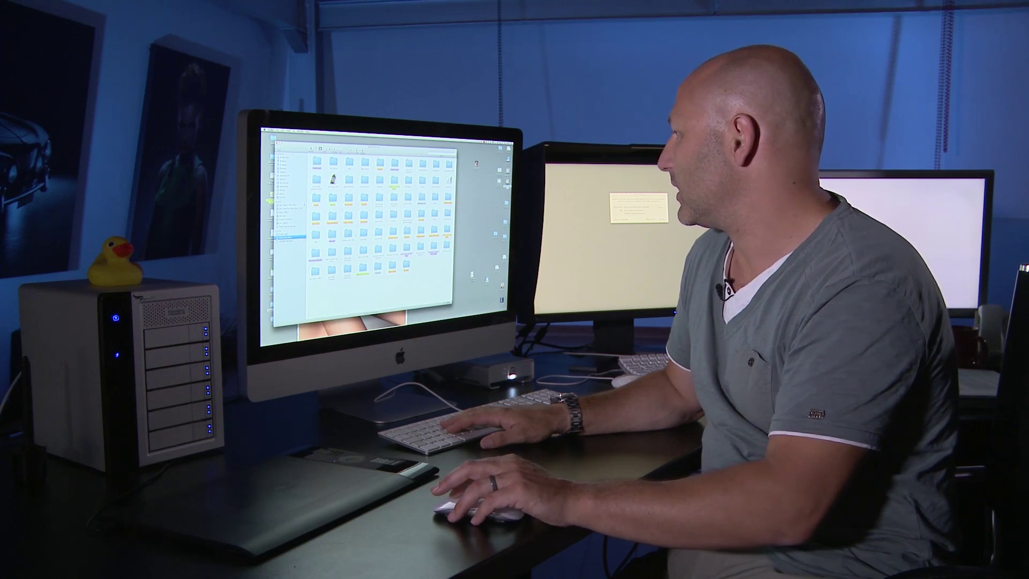
left_click(284, 212)
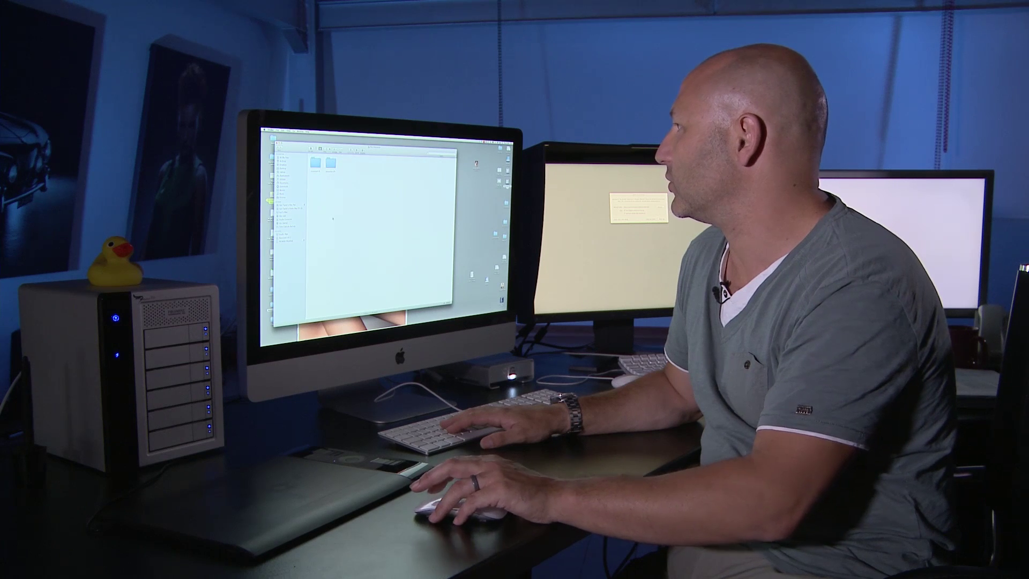
double_click(331, 162)
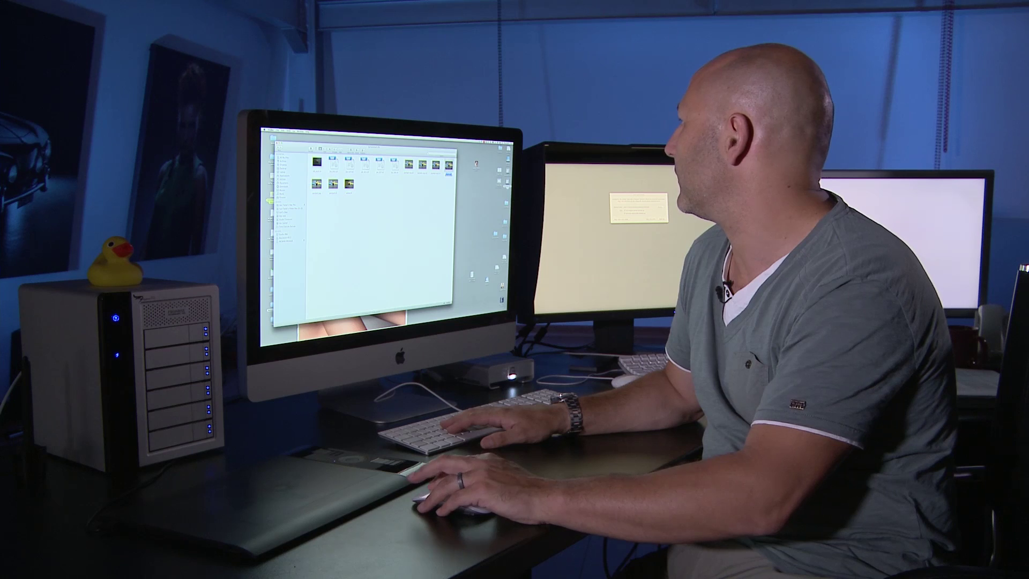
double_click(318, 162)
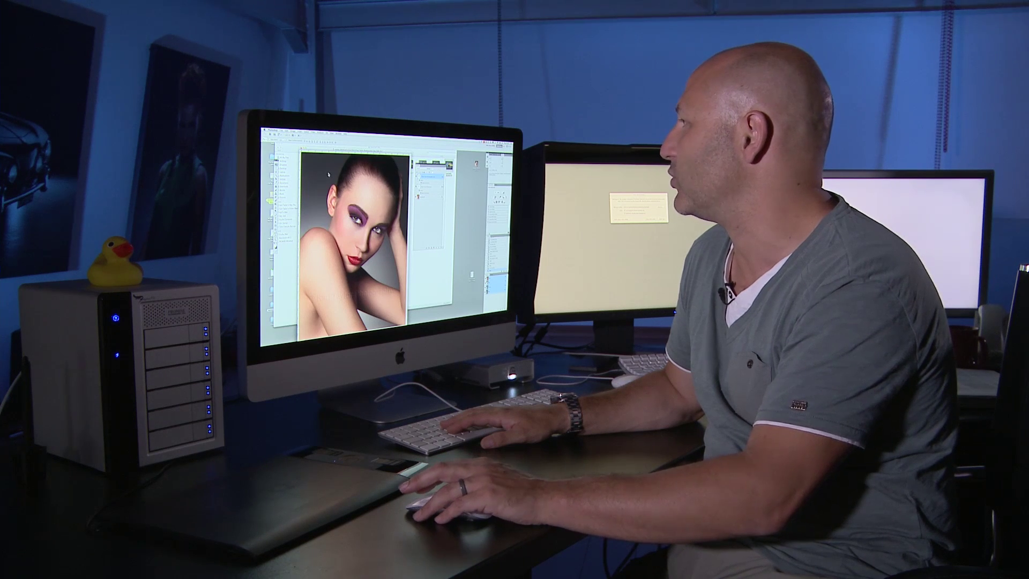
Arrange the portrait and paint-splash windows side by side, moving the Layers panel aside
left_click_drag(354, 157, 437, 177)
left_click_drag(606, 207, 449, 160)
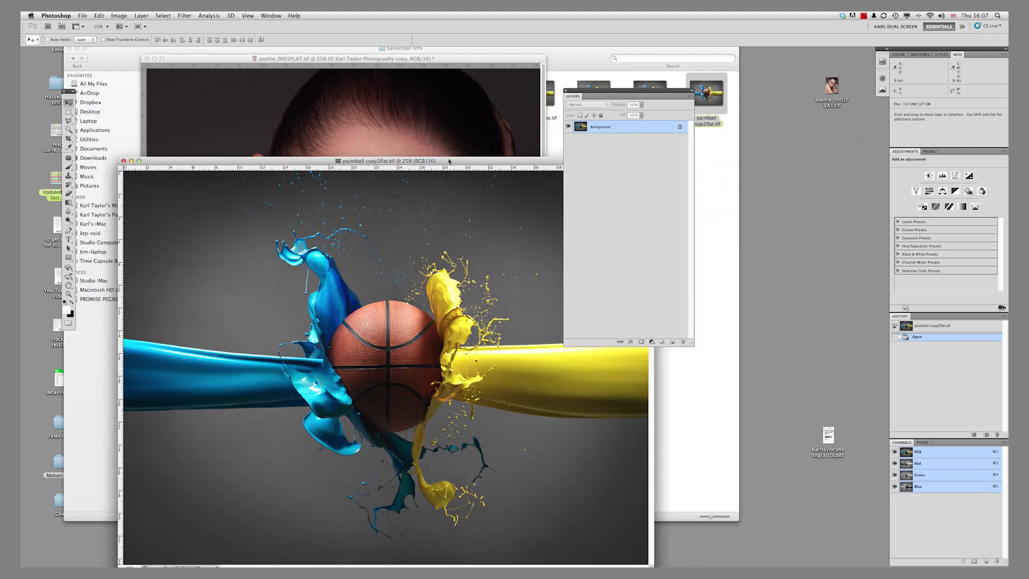
left_click_drag(598, 89, 748, 77)
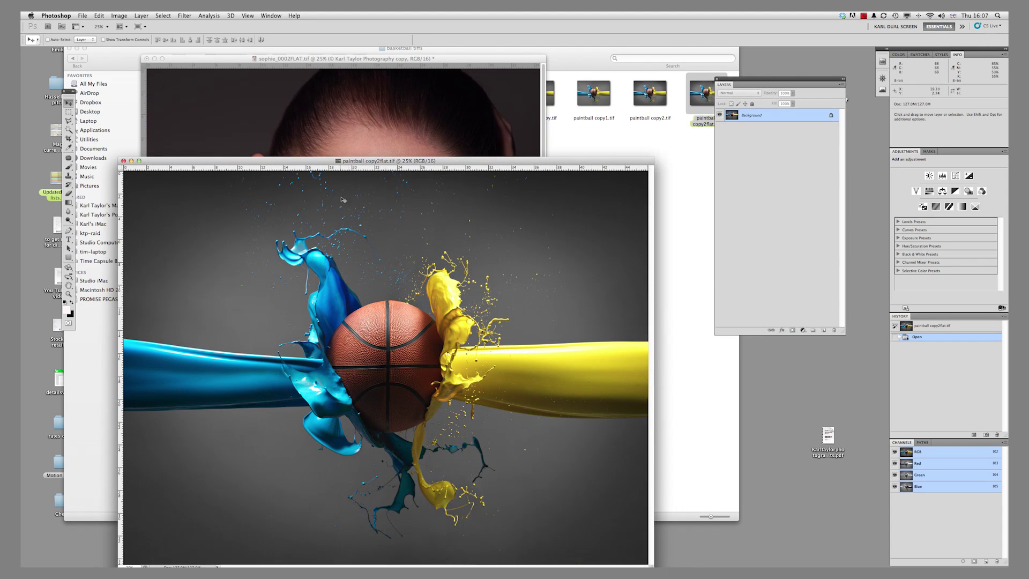
mouse_move(468, 163)
left_mouse_down()
mouse_move(509, 145)
mouse_move(499, 134)
left_mouse_up()
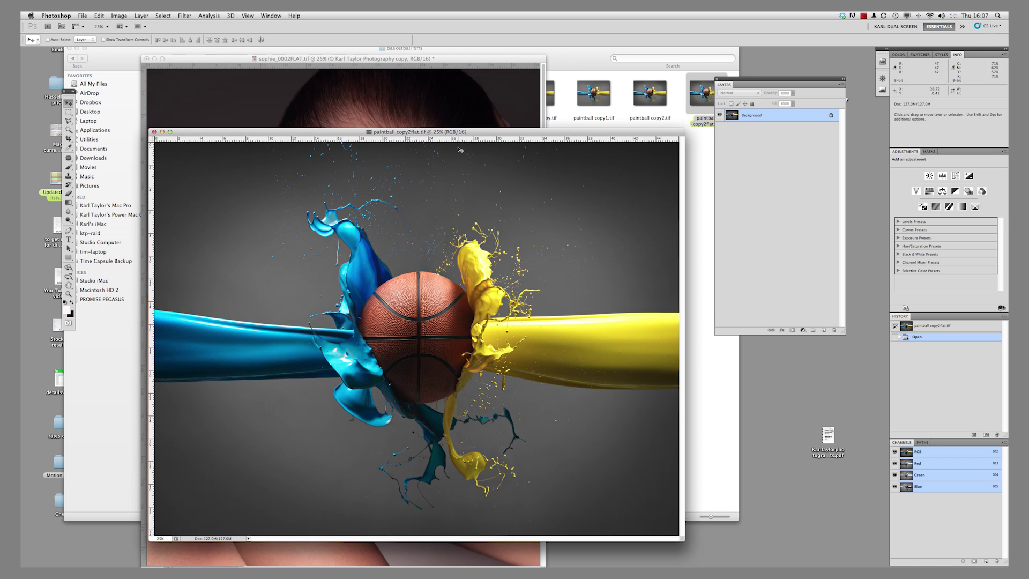
left_click_drag(448, 64, 315, 63)
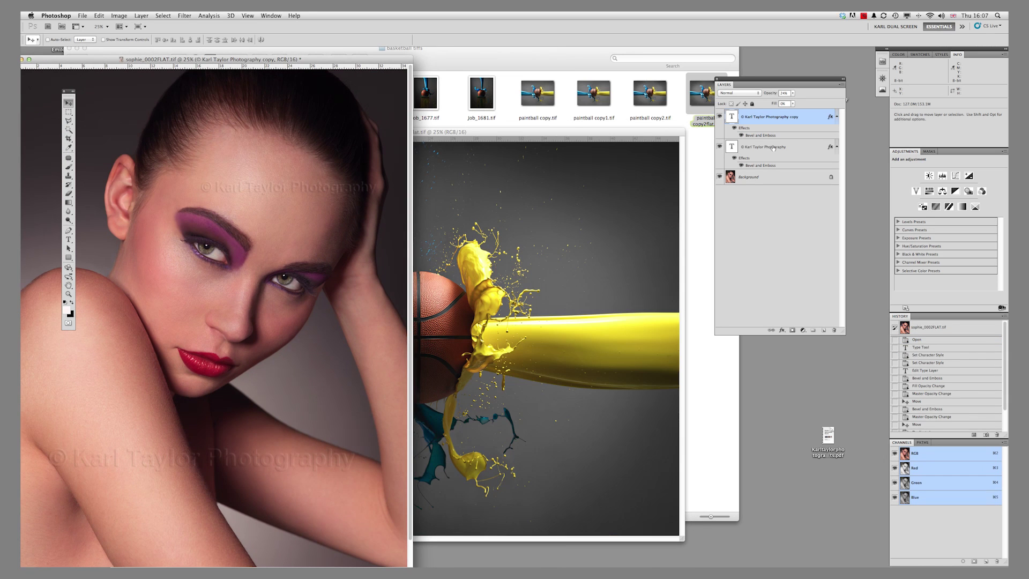
Copy the embossed watermark layer onto the paint-splash image, low-centre below the basketball
mouse_move(770, 146)
left_mouse_down()
mouse_move(531, 249)
mouse_move(427, 446)
left_mouse_up()
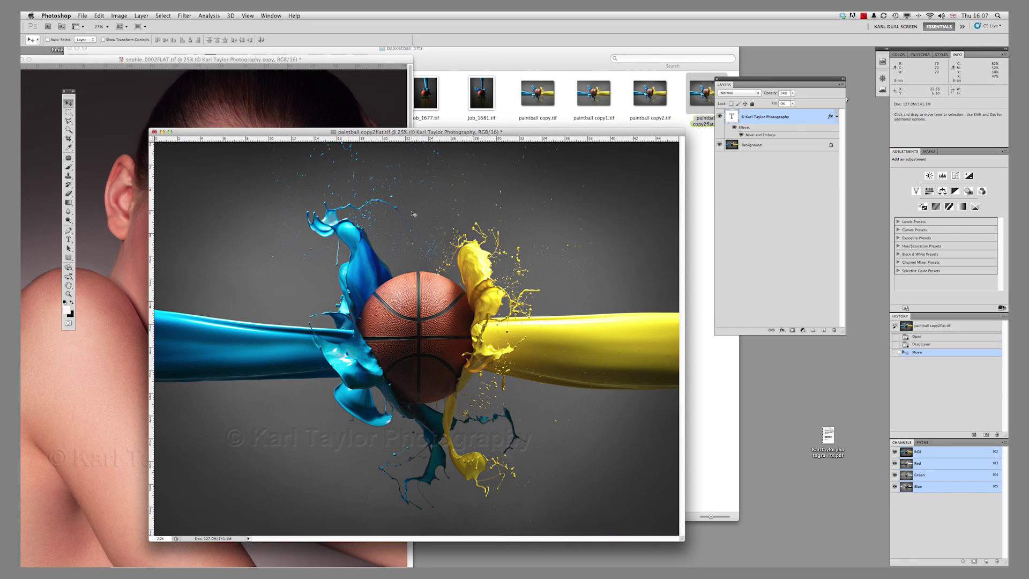
key("f")
key("super+equal")
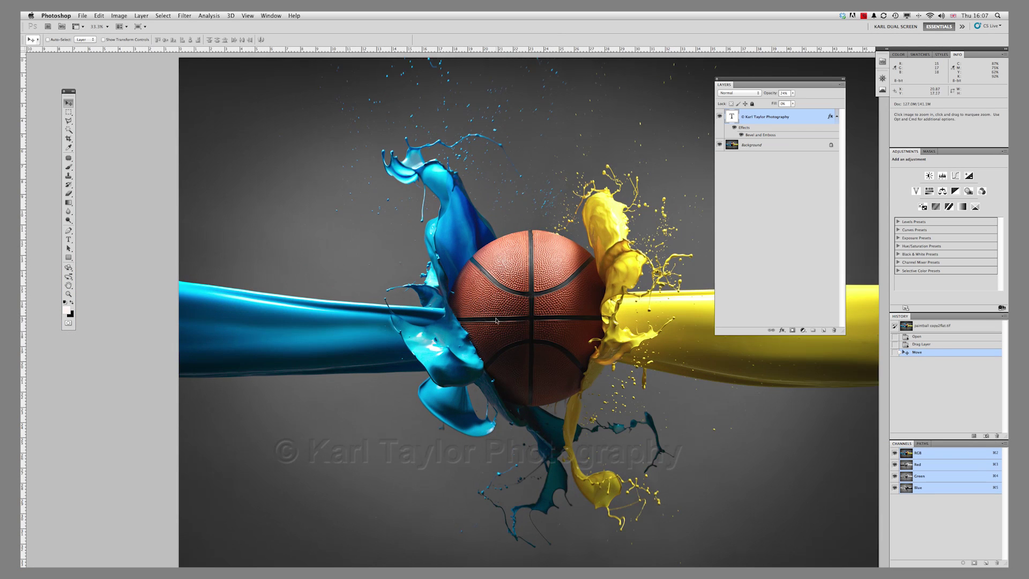
left_click_drag(499, 322, 437, 304)
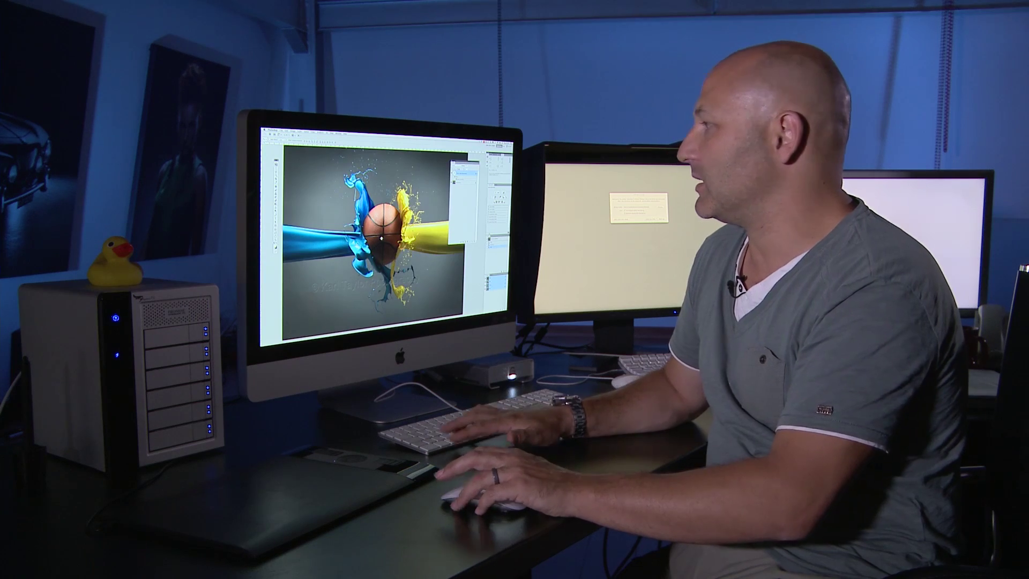